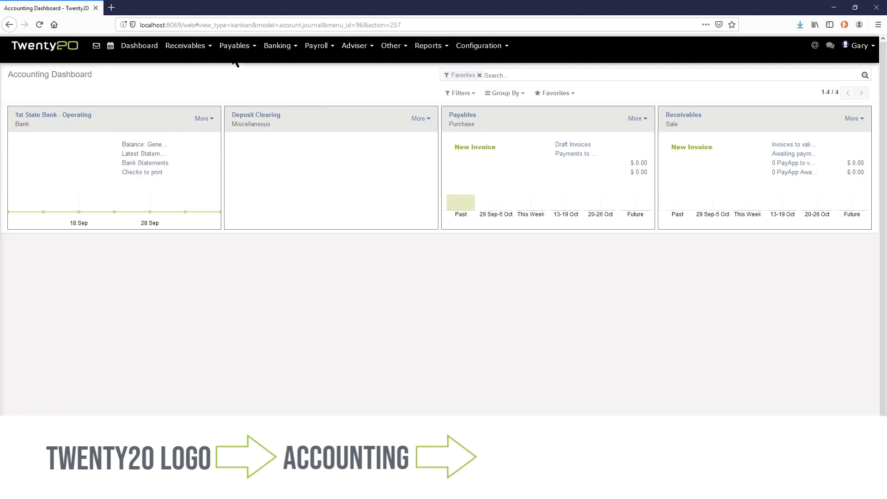
Open the payables vendor invoices list and start a new vendor invoice with Baron Concrete as the vendor.
{"action": "left_click", "coordinate": [237, 46]}
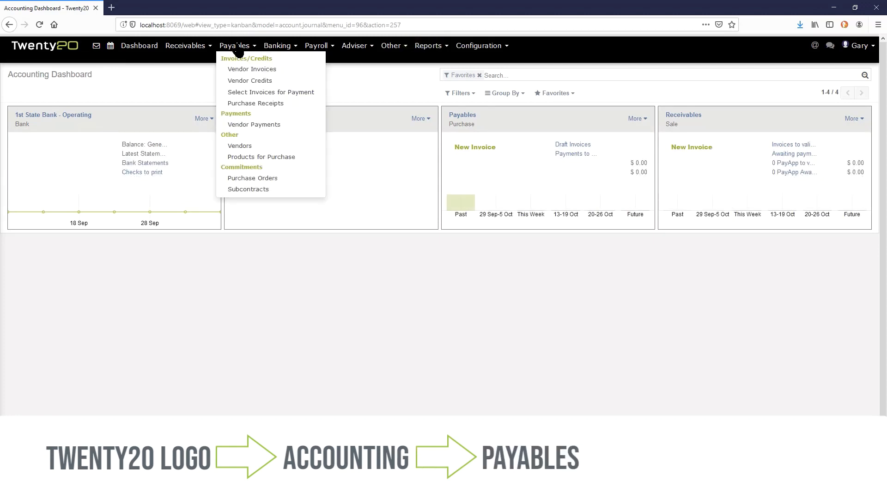
{"action": "left_click", "coordinate": [244, 70]}
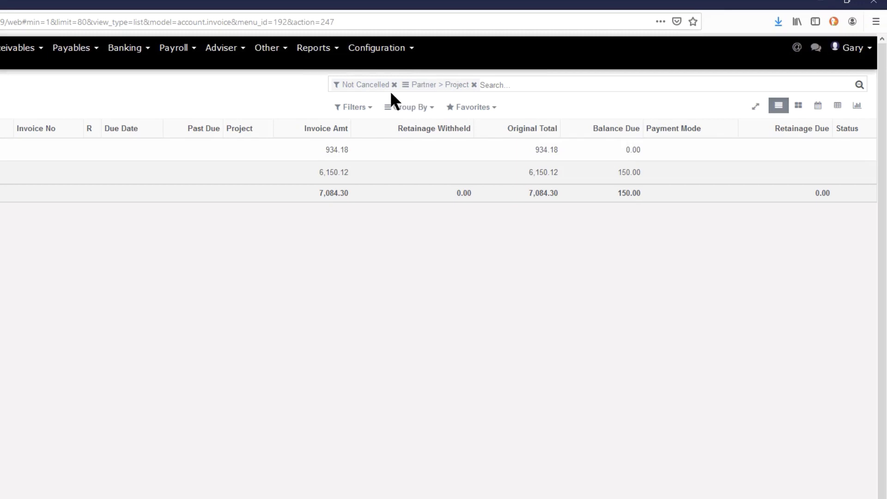
{"action": "left_click", "coordinate": [355, 107]}
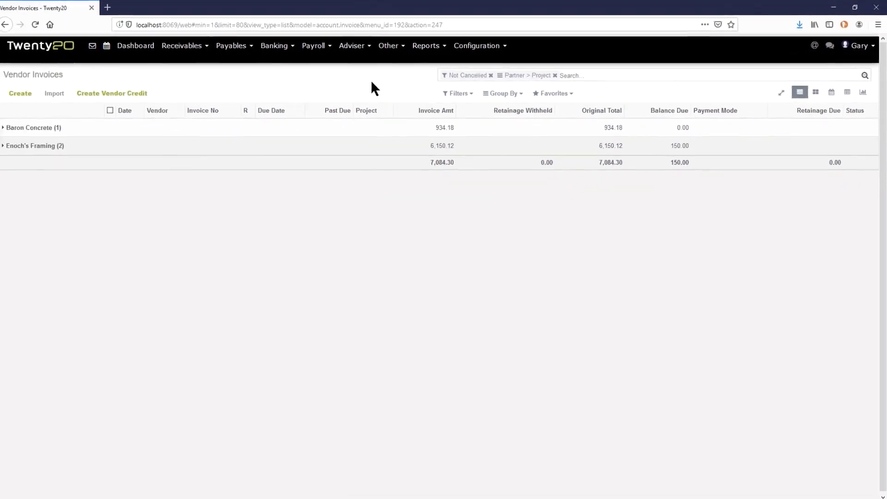
{"action": "left_click", "coordinate": [30, 147]}
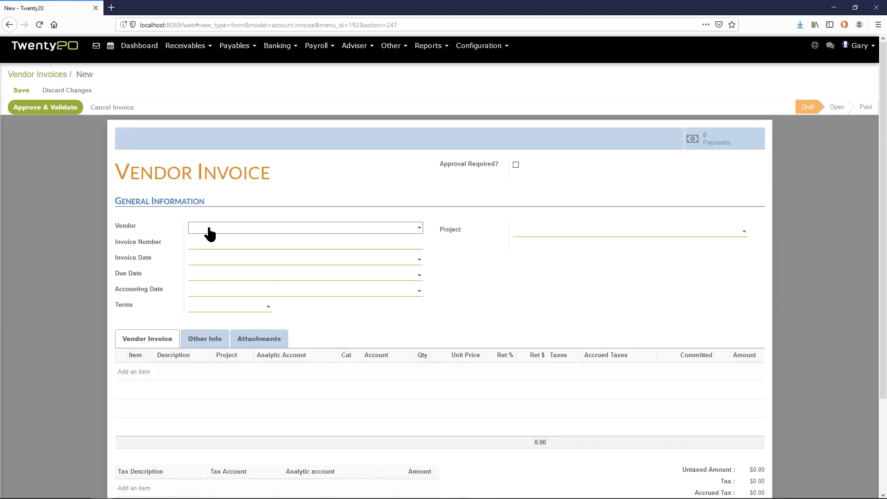
{"action": "left_click", "coordinate": [209, 229]}
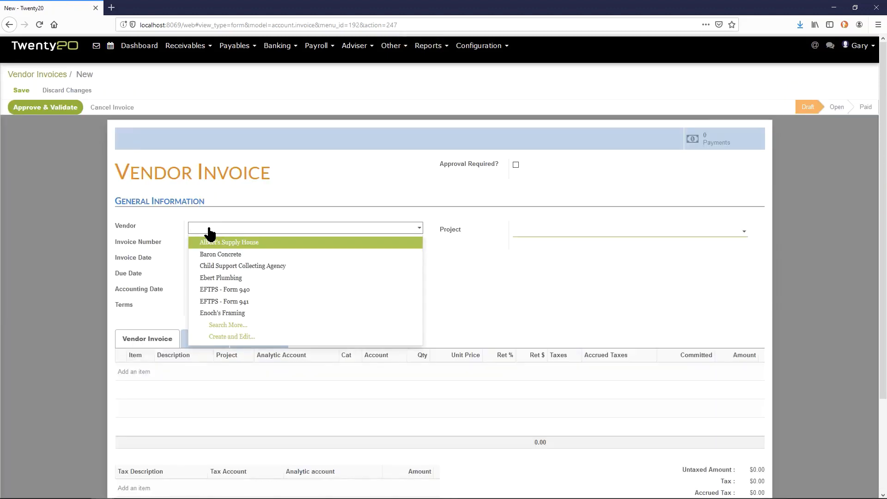
{"action": "left_click", "coordinate": [212, 255]}
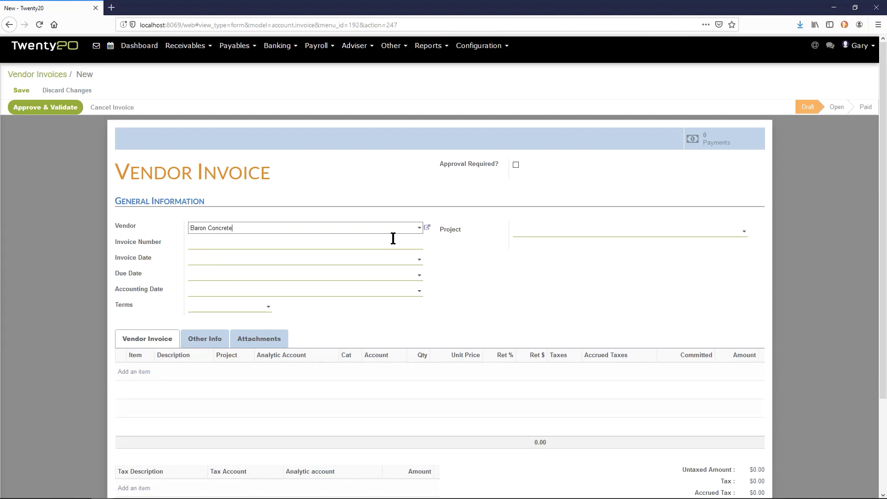
Open Baron Concrete's vendor record from the invoice and check its default receivable, payable and expense accounts.
{"action": "left_click", "coordinate": [428, 228]}
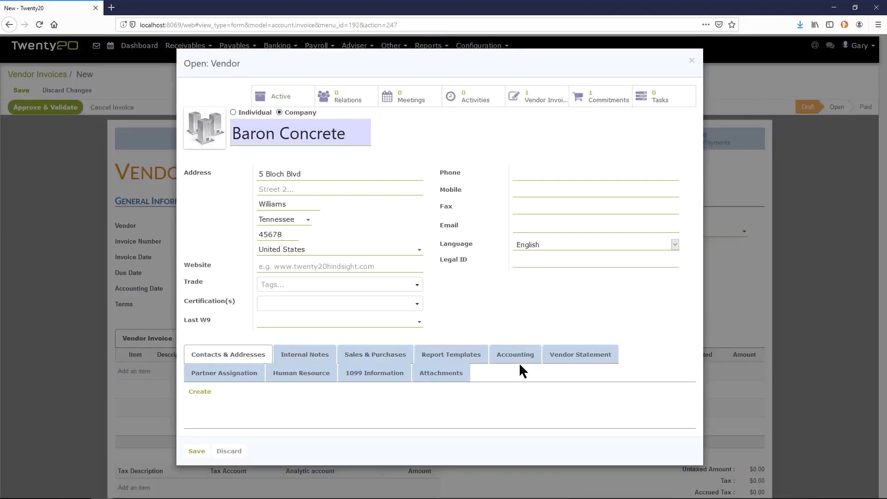
{"action": "left_click", "coordinate": [520, 365]}
{"action": "scroll", "coordinate": [593, 435], "scroll_direction": "down", "scroll_amount": 3}
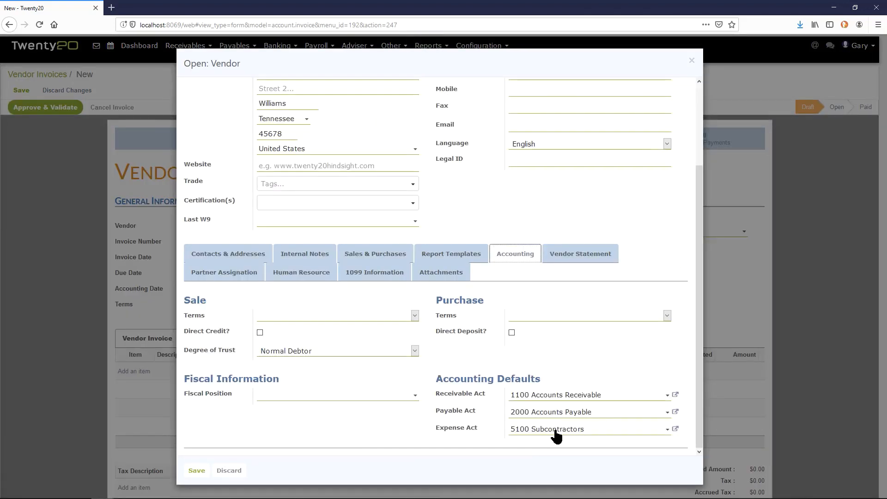
{"action": "left_click", "coordinate": [196, 470]}
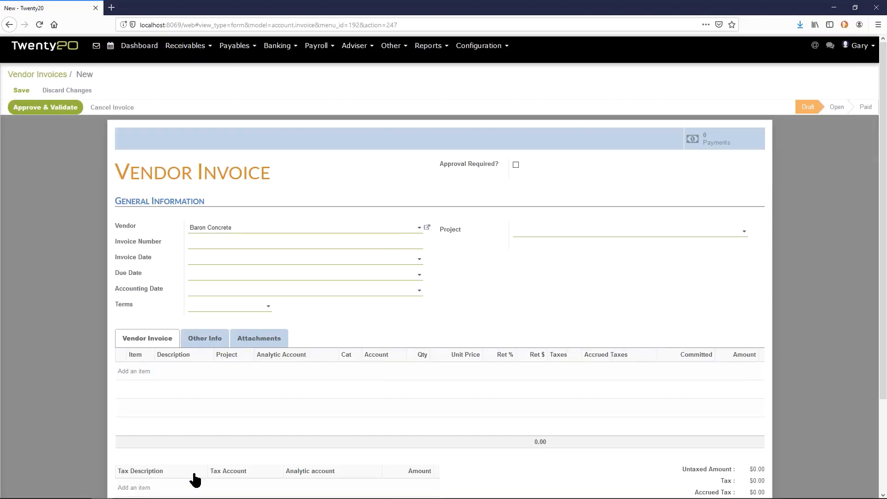
Fill in the invoice header with invoice number 1234-A, invoice date 10/01/2019 and terms 30 Net Days.
{"action": "left_click", "coordinate": [220, 244]}
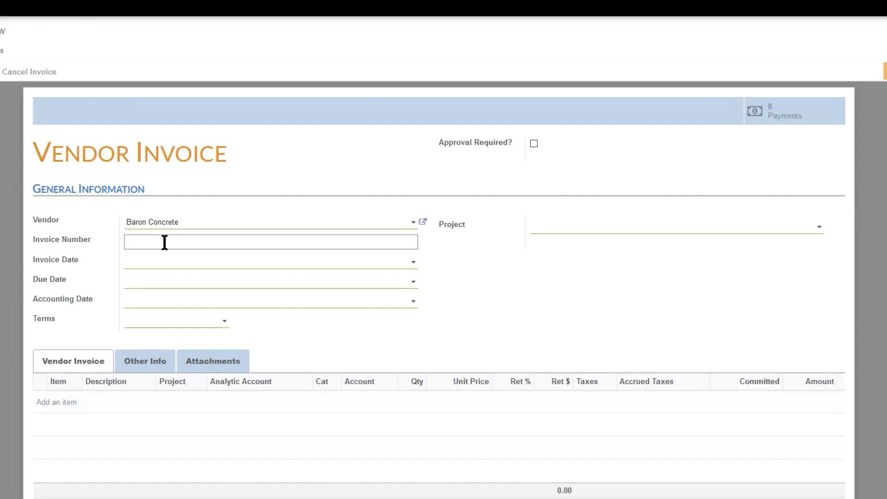
{"action": "type", "text": "1234-A"}
{"action": "left_click", "coordinate": [149, 260]}
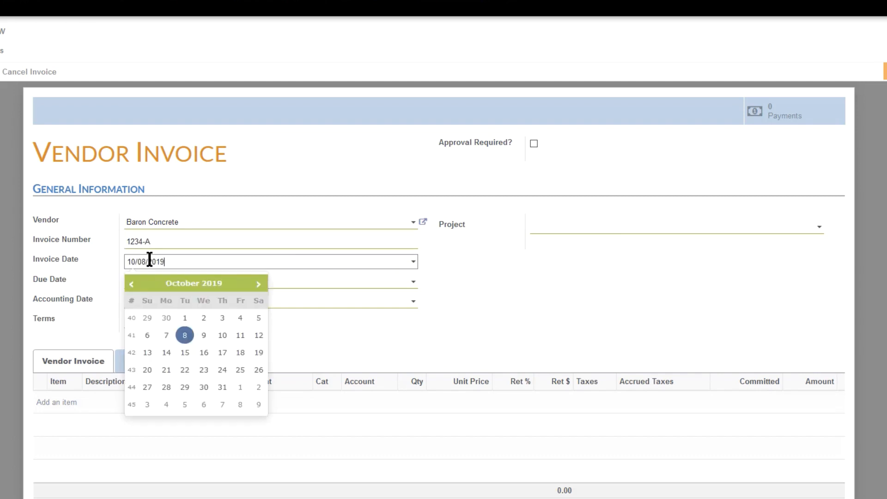
{"action": "left_click", "coordinate": [185, 319]}
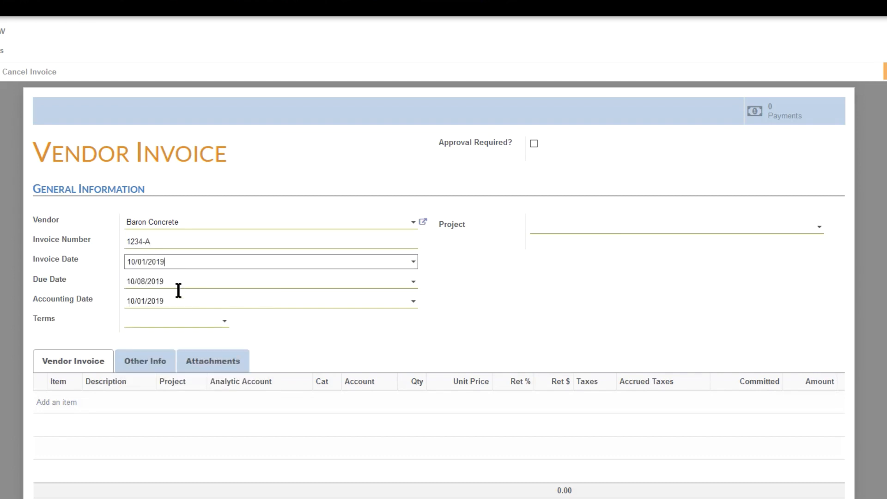
{"action": "left_click", "coordinate": [176, 329]}
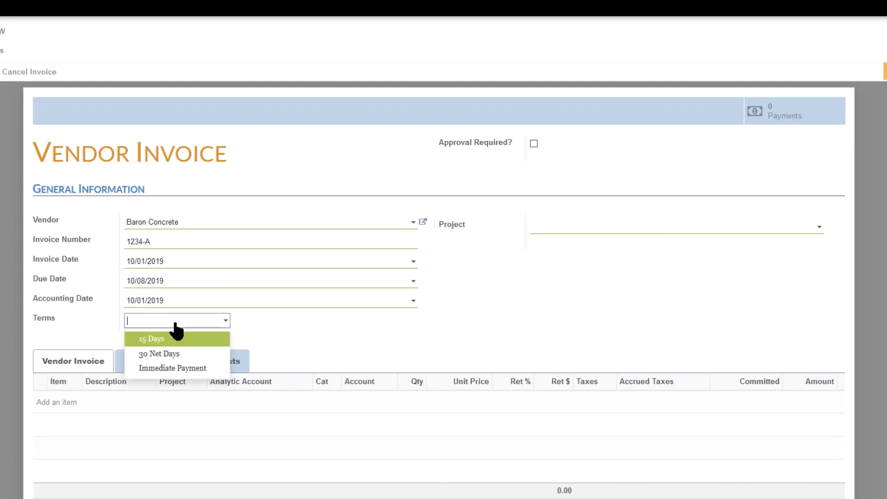
{"action": "left_click", "coordinate": [176, 335]}
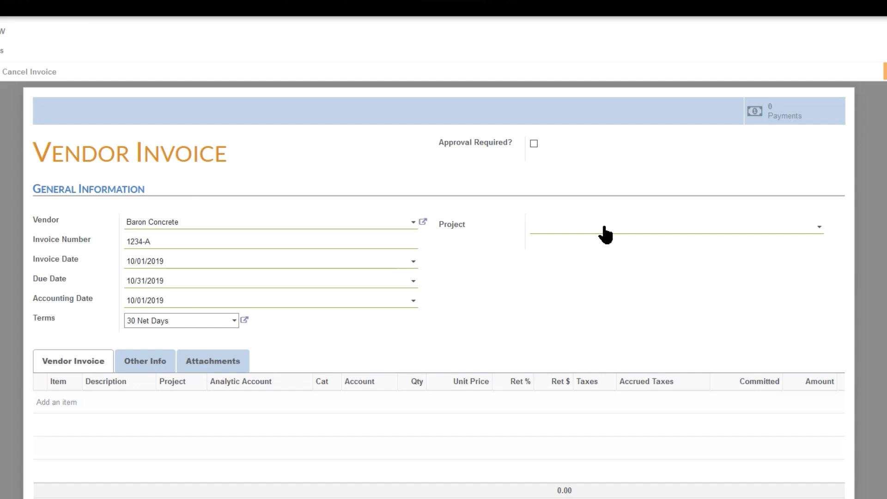
Add an invoice line for the item Bag Concrete - 4000 PSI - 60 lb, keeping its default account.
{"action": "left_click", "coordinate": [54, 405]}
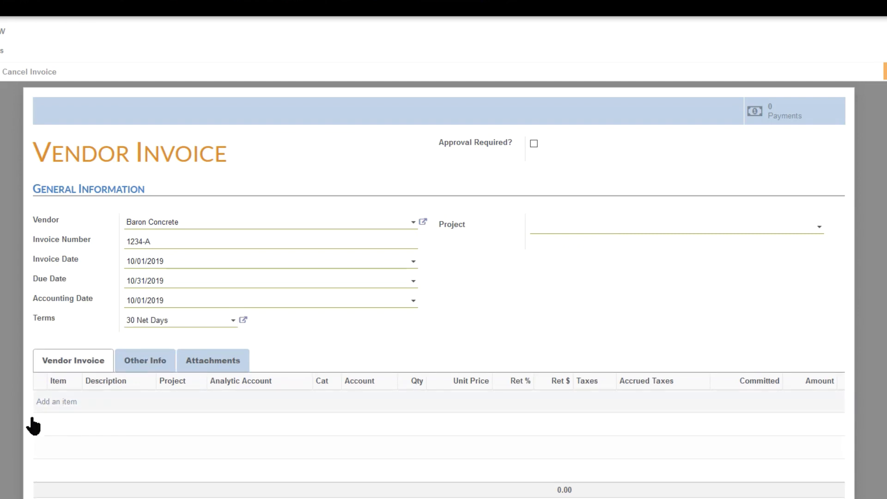
{"action": "left_click", "coordinate": [47, 404]}
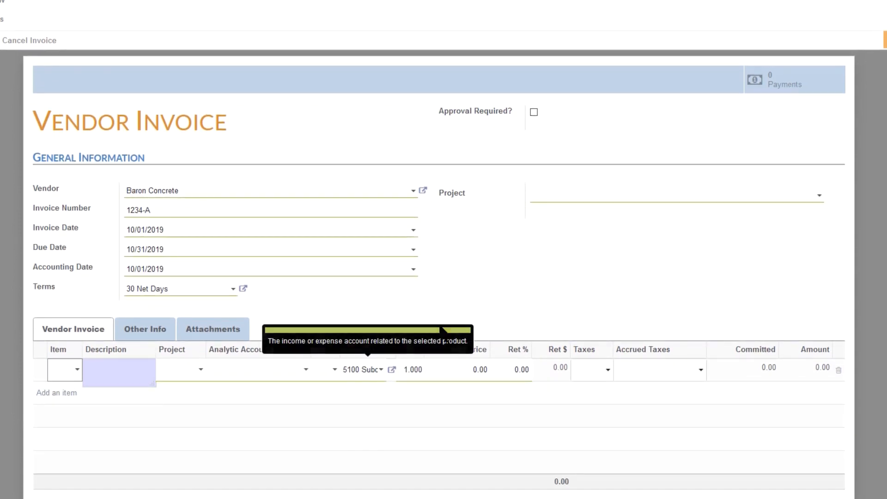
{"action": "left_click", "coordinate": [59, 375]}
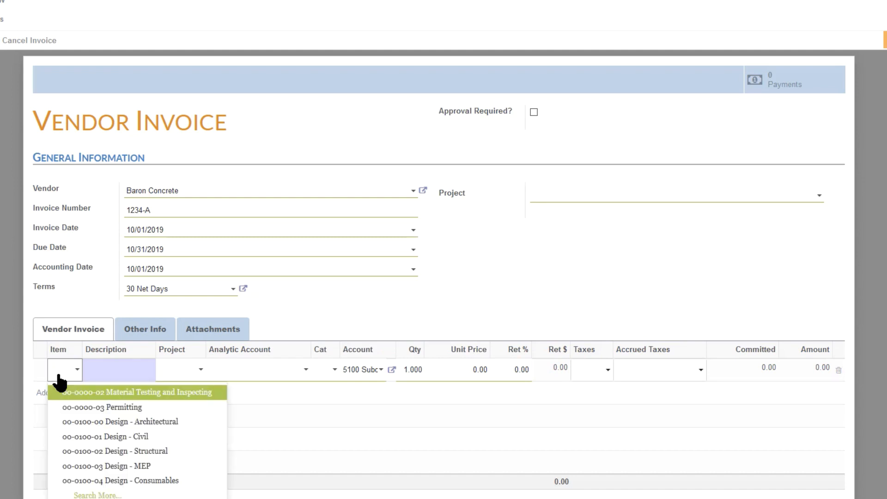
{"action": "type", "text": "60"}
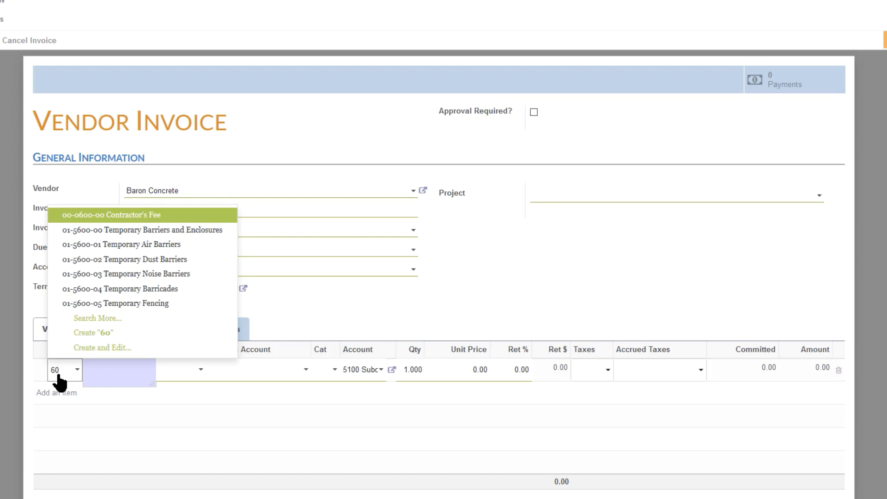
{"action": "left_click", "coordinate": [137, 390]}
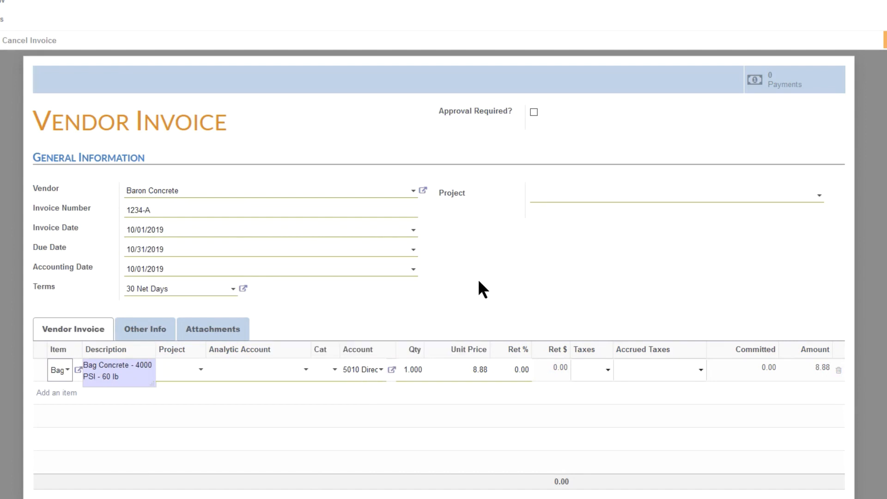
{"action": "left_click", "coordinate": [370, 372]}
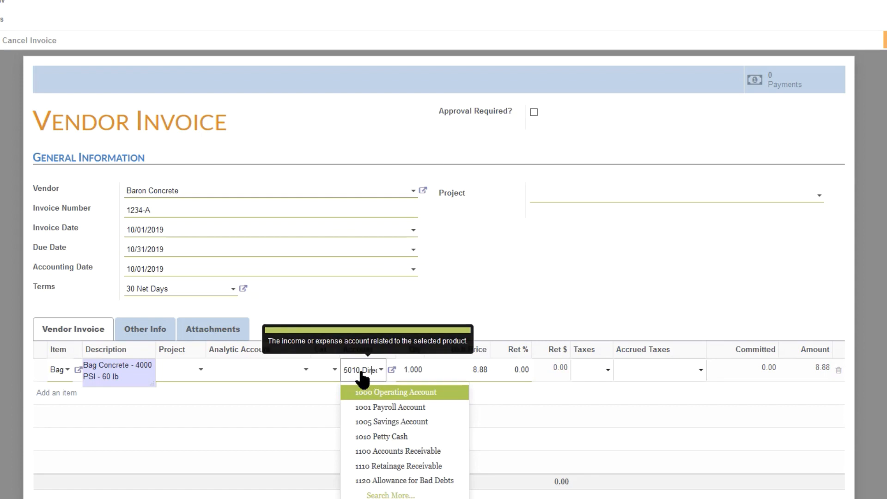
{"action": "left_click", "coordinate": [345, 297]}
Shorten the first invoice line's description to Bag Concrete.
{"action": "left_click", "coordinate": [284, 365]}
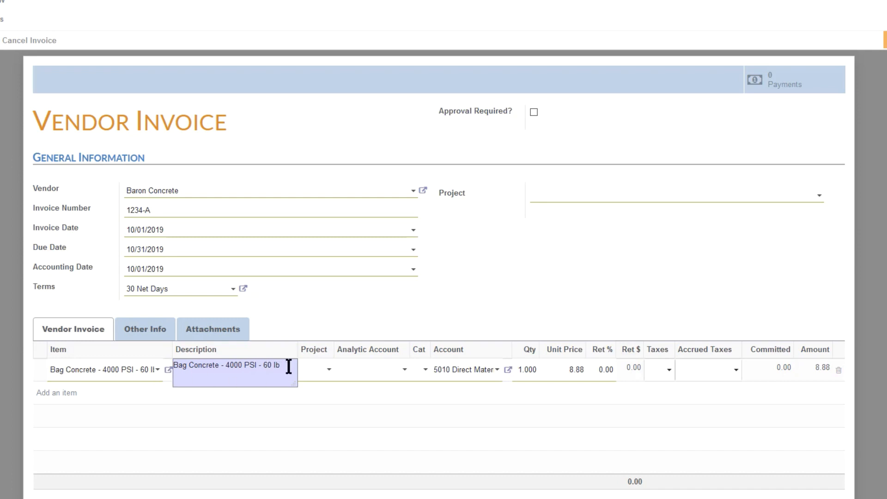
{"action": "key", "text": "BackSpace"}
{"action": "key", "text": "BackSpace"}
{"action": "key", "text": "BackSpace"}
{"action": "key", "text": "BackSpace"}
{"action": "key", "text": "BackSpace"}
{"action": "key", "text": "BackSpace"}
{"action": "key", "text": "BackSpace"}
{"action": "key", "text": "BackSpace"}
{"action": "key", "text": "BackSpace"}
{"action": "key", "text": "BackSpace"}
{"action": "key", "text": "BackSpace"}
{"action": "key", "text": "BackSpace"}
{"action": "key", "text": "BackSpace"}
{"action": "key", "text": "BackSpace"}
{"action": "key", "text": "BackSpace"}
{"action": "key", "text": "BackSpace"}
{"action": "key", "text": "BackSpace"}
{"action": "key", "text": "BackSpace"}
{"action": "key", "text": "BackSpace"}
{"action": "key", "text": "Tab"}
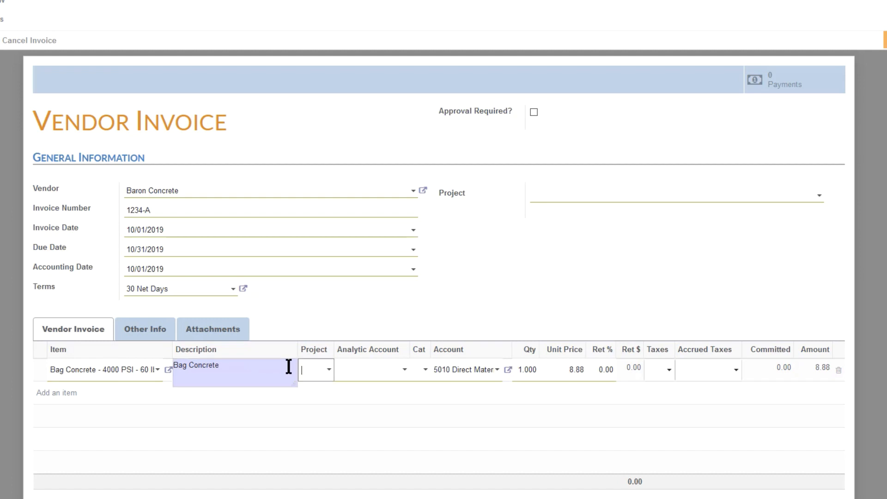
Assign the concrete line to project Logistic Flyer HQ and analytic account 03-0000-00 Turn-Key Concrete.
{"action": "left_click", "coordinate": [317, 374]}
{"action": "left_click", "coordinate": [347, 399]}
{"action": "left_click", "coordinate": [362, 377]}
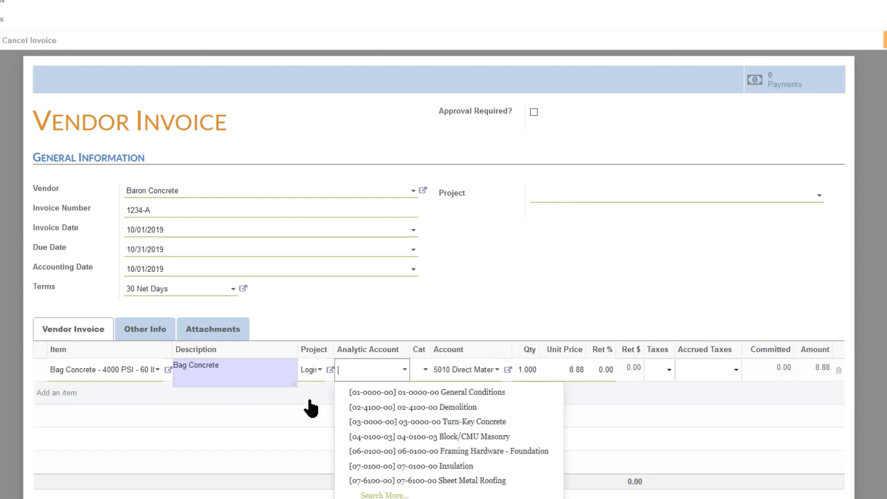
{"action": "left_click", "coordinate": [384, 421]}
Set the concrete line's quantity to 15, keep its remaining defaults, and begin a second invoice line.
{"action": "key", "text": "Tab"}
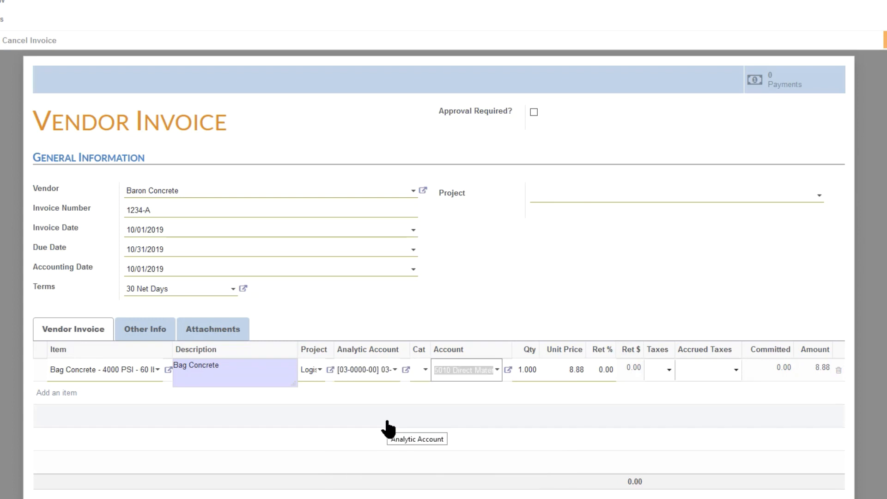
{"action": "key", "text": "Tab"}
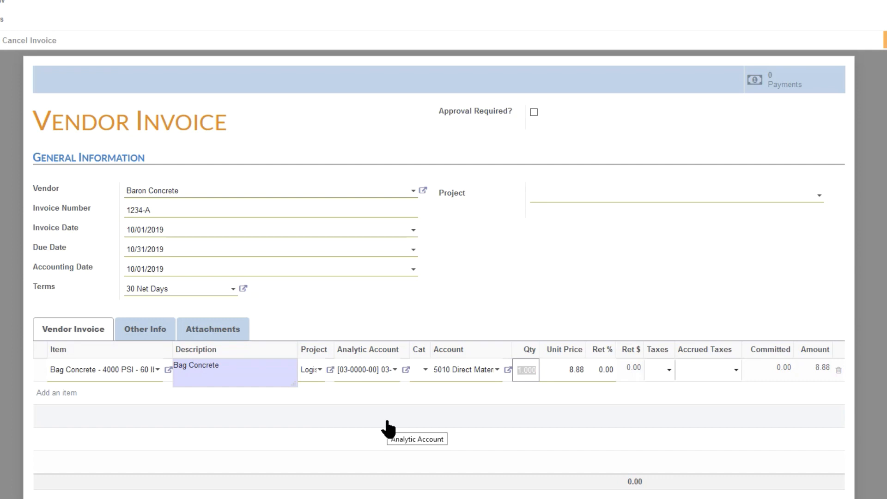
{"action": "type", "text": "15"}
{"action": "key", "text": "Tab"}
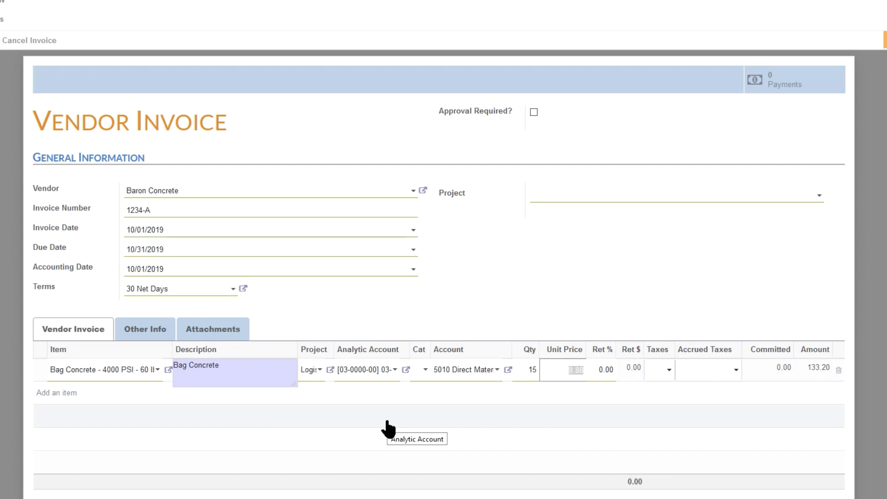
{"action": "key", "text": "Tab"}
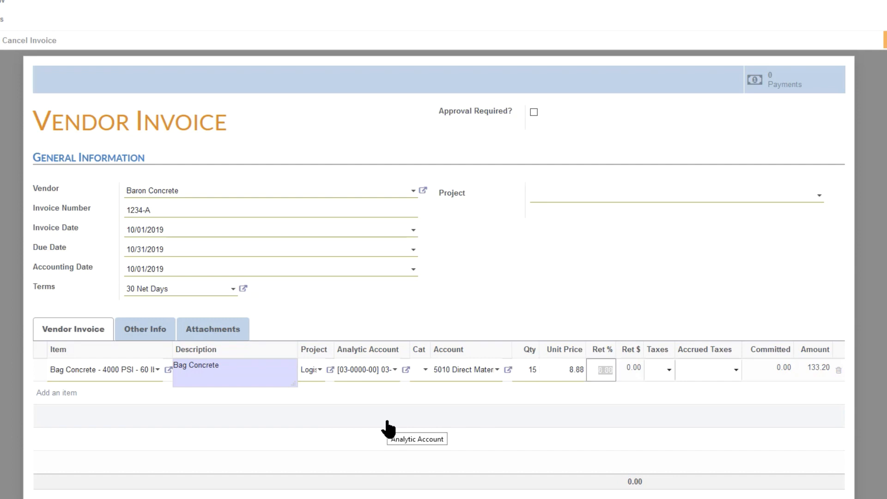
{"action": "key", "text": "Tab"}
{"action": "key", "text": "Tab"}
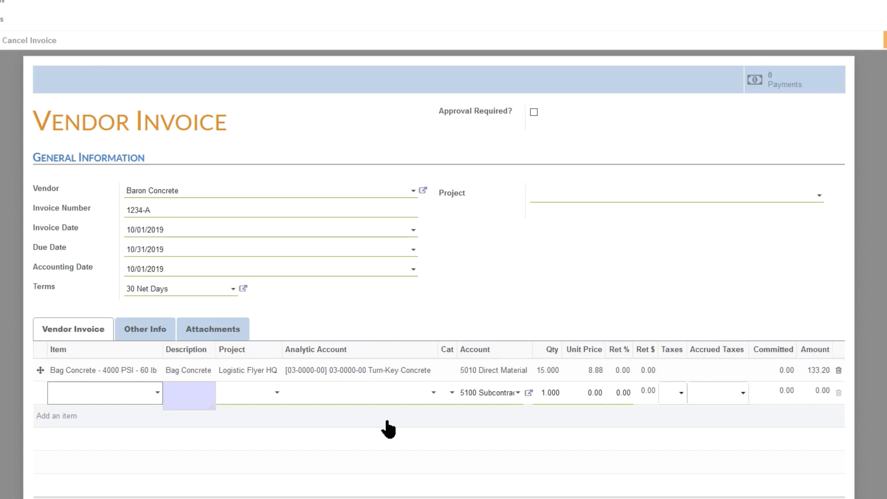
Describe the second invoice line as Trowel - Tools, leaving its item empty.
{"action": "key", "text": "Tab"}
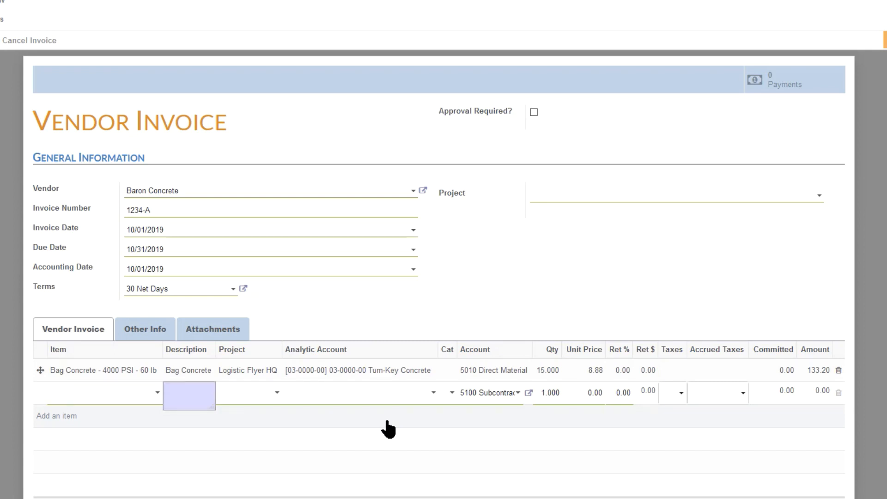
{"action": "type", "text": "Trowel - Tools"}
{"action": "key", "text": "Tab"}
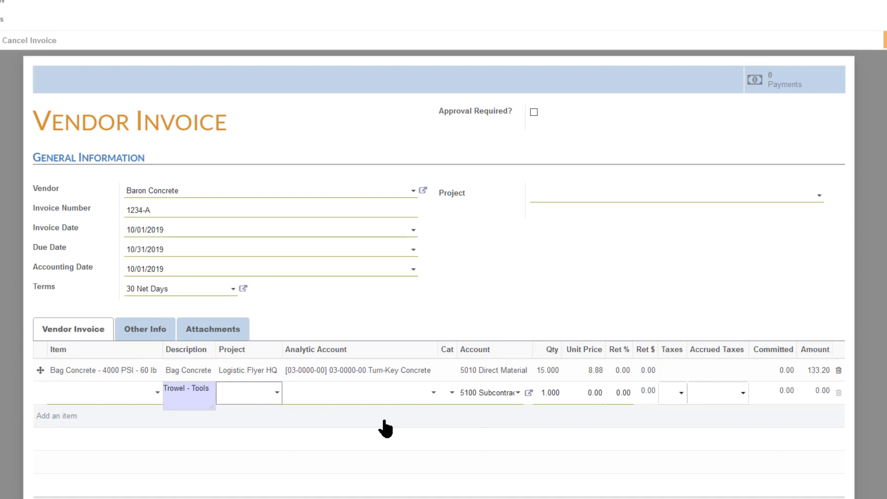
Assign the trowel line to account 5440 Supplies and set its unit price to 20, without a project or analytic account.
{"action": "key", "text": "Tab"}
{"action": "key", "text": "Tab"}
{"action": "key", "text": "Tab"}
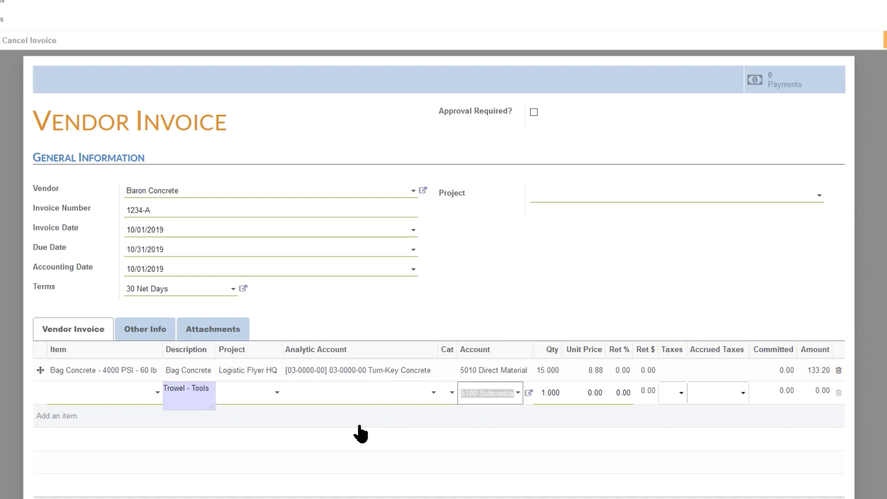
{"action": "type", "text": "5440 Supplies &"}
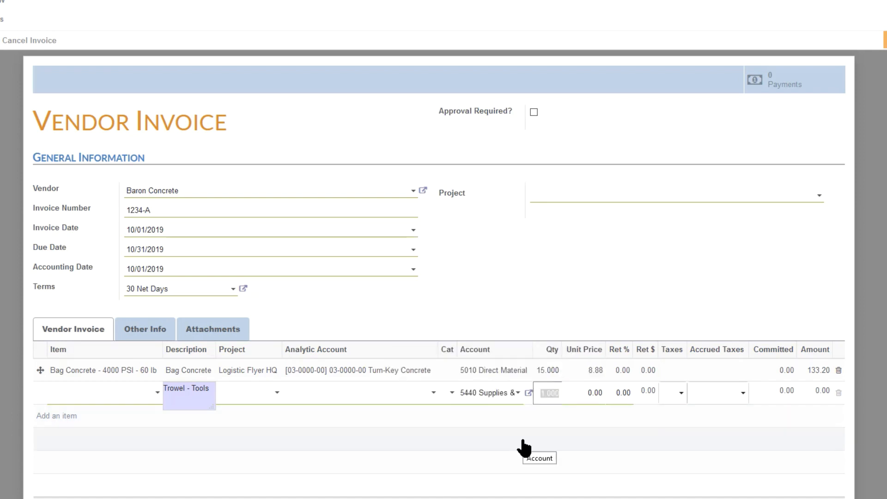
{"action": "key", "text": "Tab"}
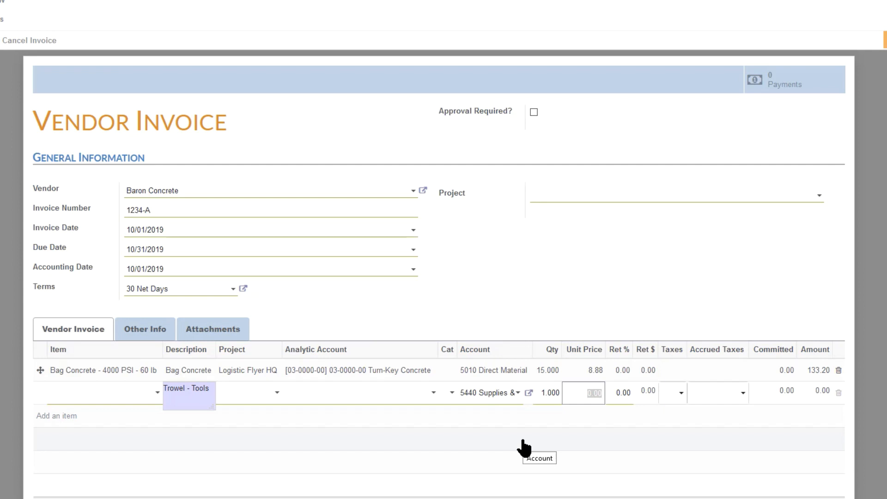
{"action": "type", "text": "20"}
{"action": "key", "text": "Tab"}
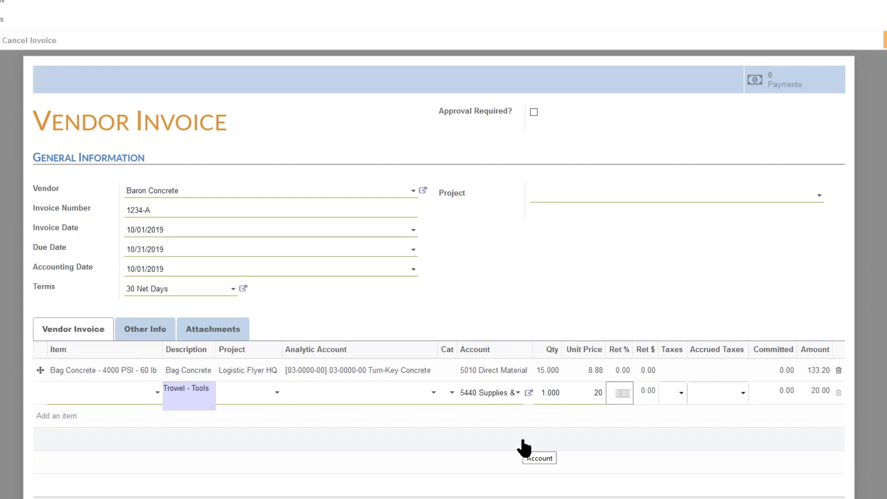
{"action": "left_click", "coordinate": [515, 451]}
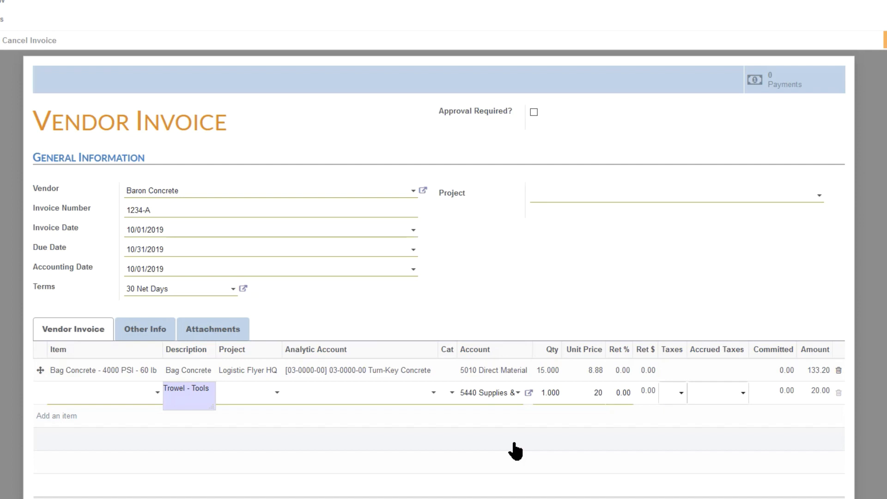
Apply the State Sales & Use tax to the trowel line, commit the line, and open its calculated tax amount for editing.
{"action": "left_click", "coordinate": [670, 401]}
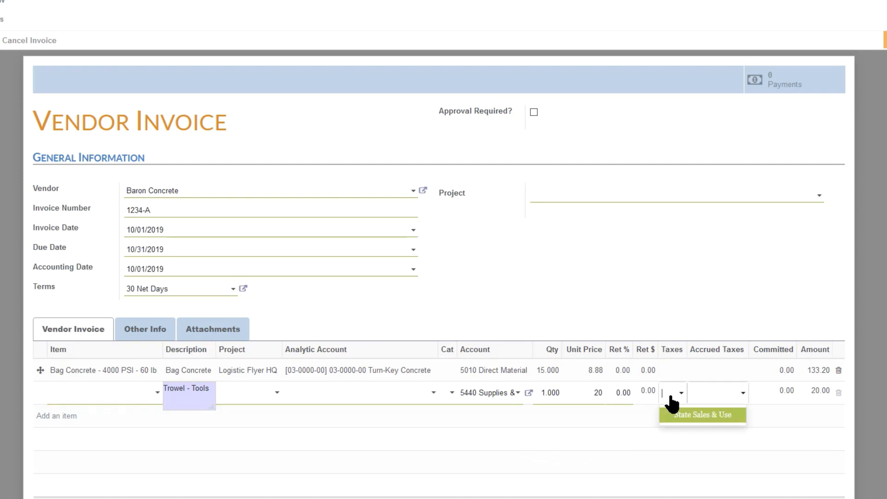
{"action": "left_click", "coordinate": [695, 415]}
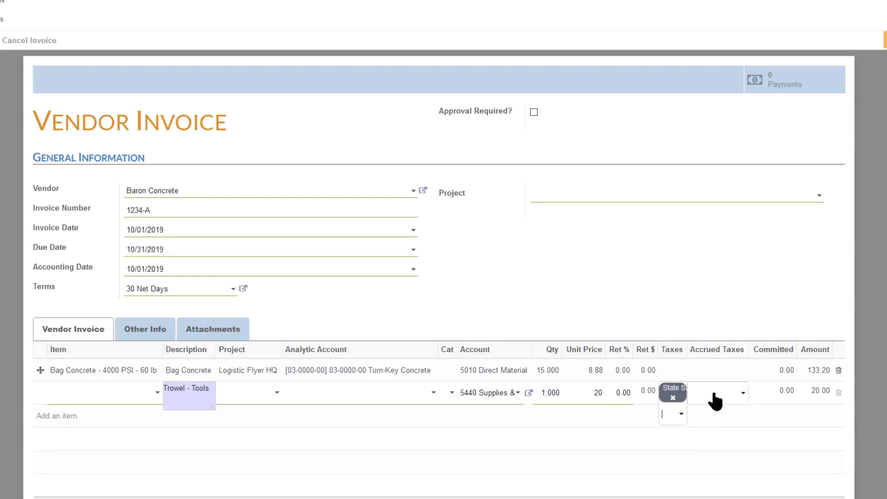
{"action": "key", "text": "Return"}
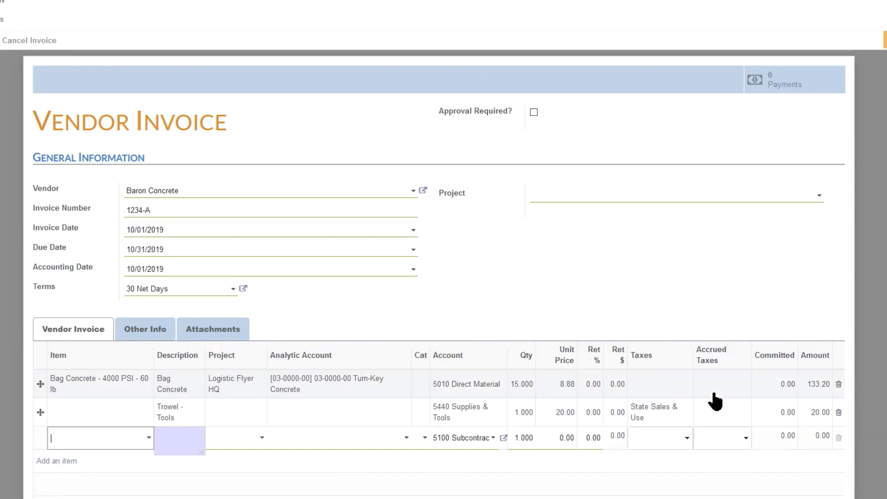
{"action": "scroll", "coordinate": [716, 401], "scroll_direction": "down", "scroll_amount": 4}
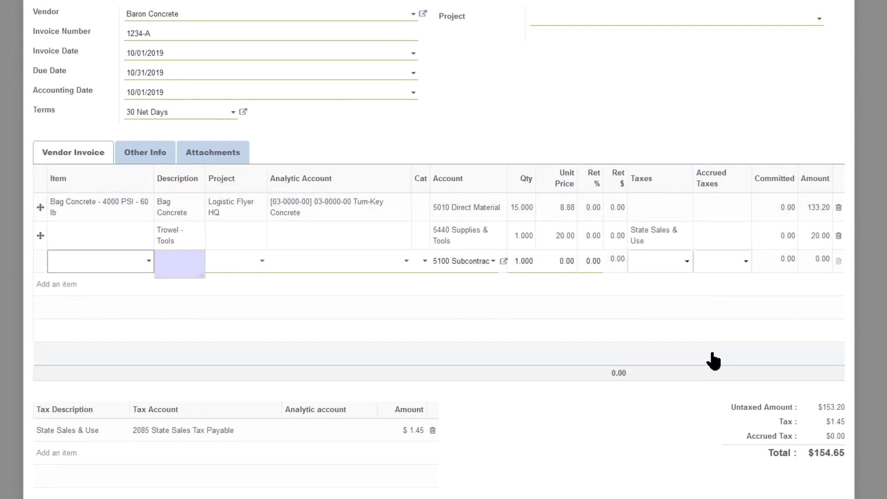
{"action": "scroll", "coordinate": [694, 365], "scroll_direction": "down", "scroll_amount": 1}
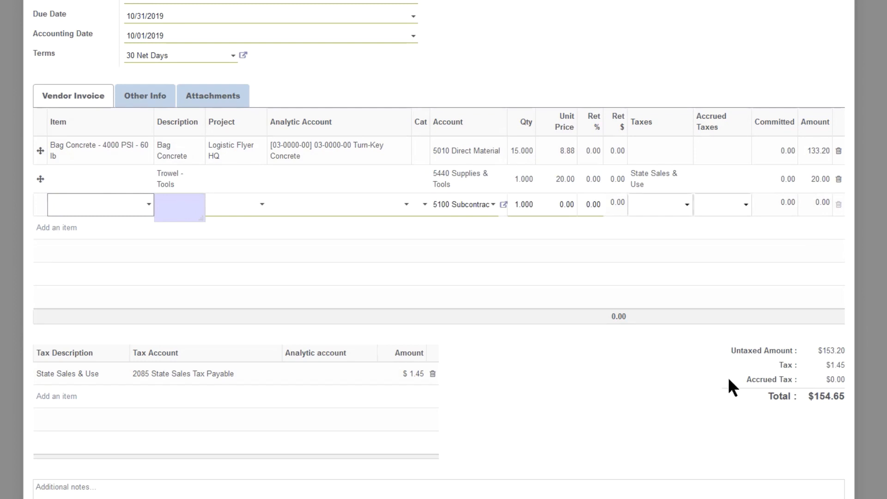
{"action": "left_click", "coordinate": [414, 375]}
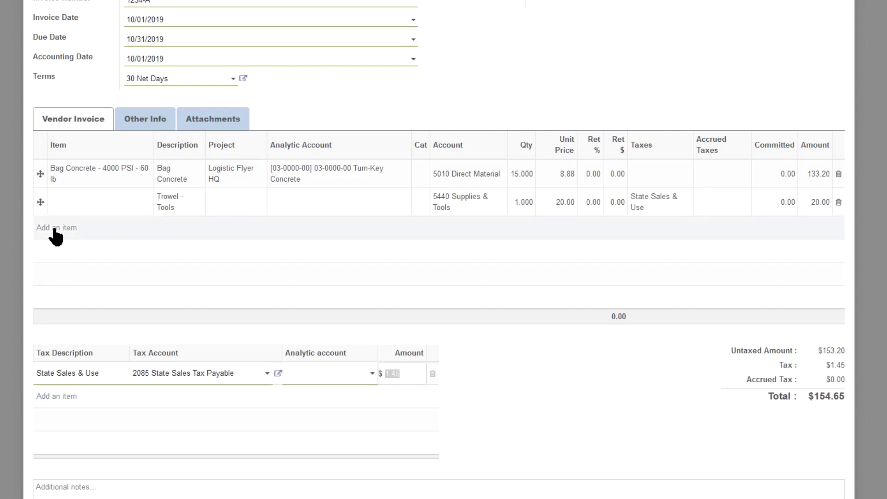
Save the vendor invoice and review its other information, including the journal, responsible person and payable account.
{"action": "scroll", "coordinate": [56, 236], "scroll_direction": "up", "scroll_amount": 5}
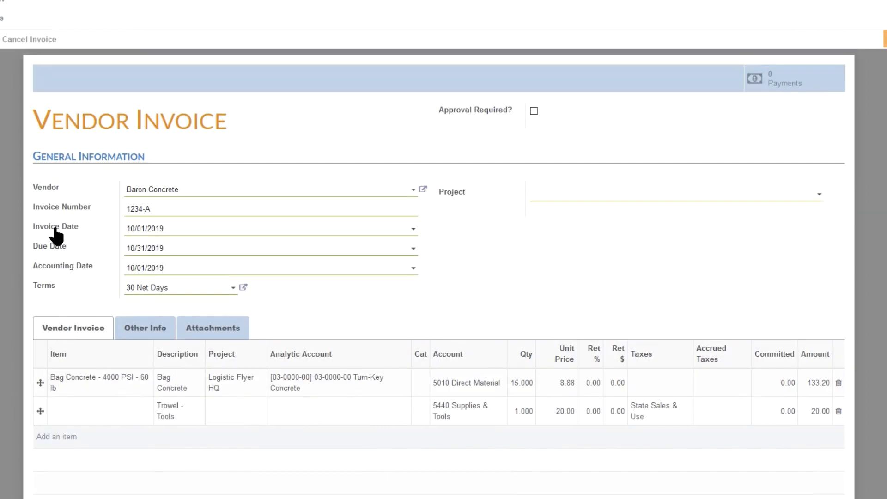
{"action": "left_click", "coordinate": [1, 20]}
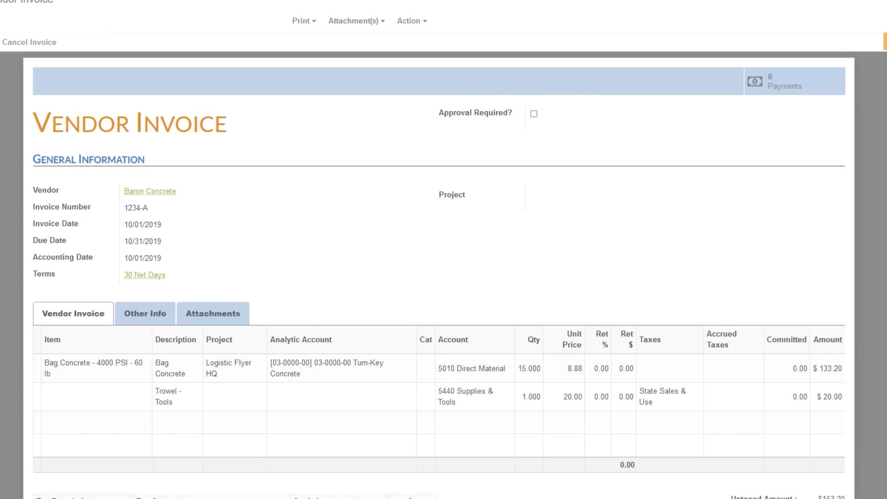
{"action": "left_click", "coordinate": [152, 315]}
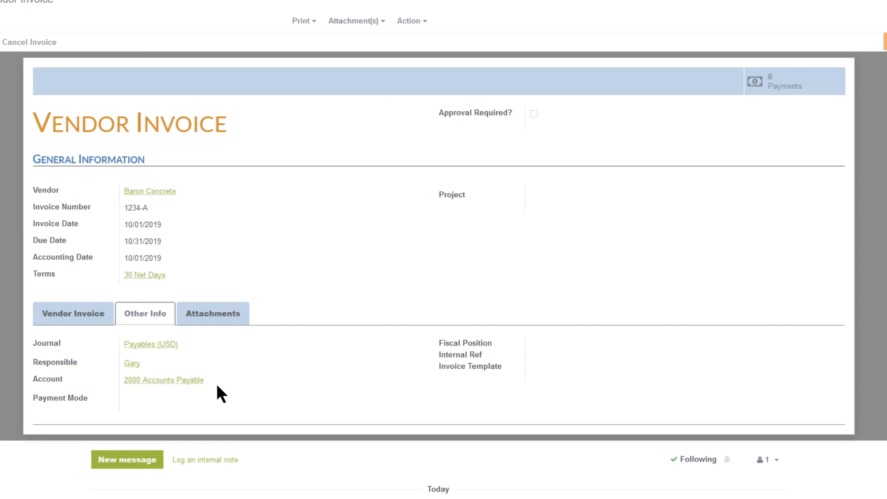
{"action": "left_click", "coordinate": [77, 315]}
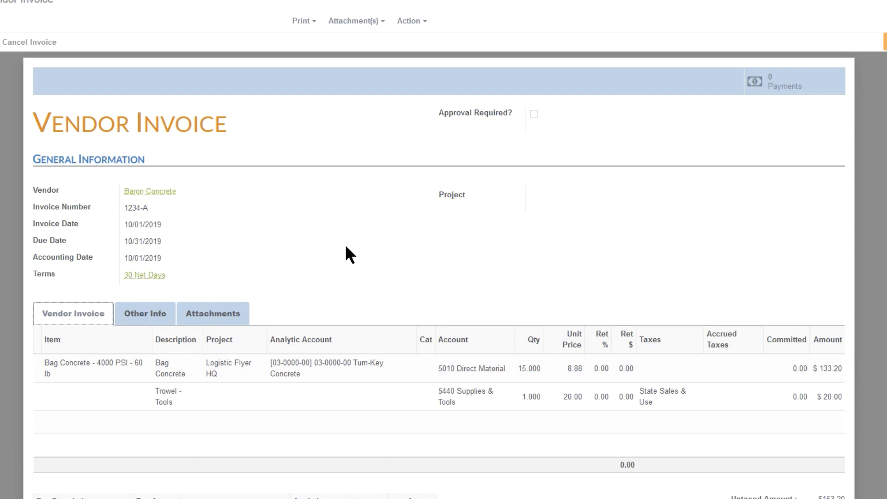
Mark the Baron Concrete invoice as requiring approval by the listed user who is not signed in, save it, and send it for approval.
{"action": "left_click", "coordinate": [1, 21]}
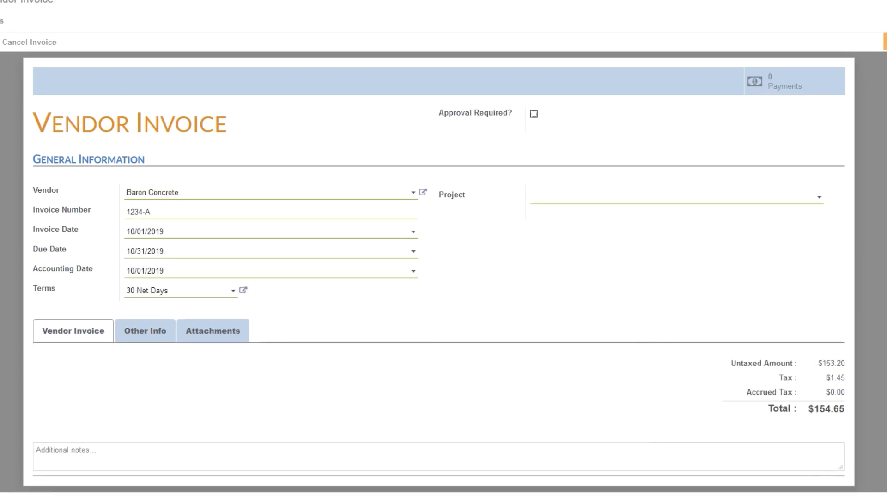
{"action": "left_click", "coordinate": [534, 114]}
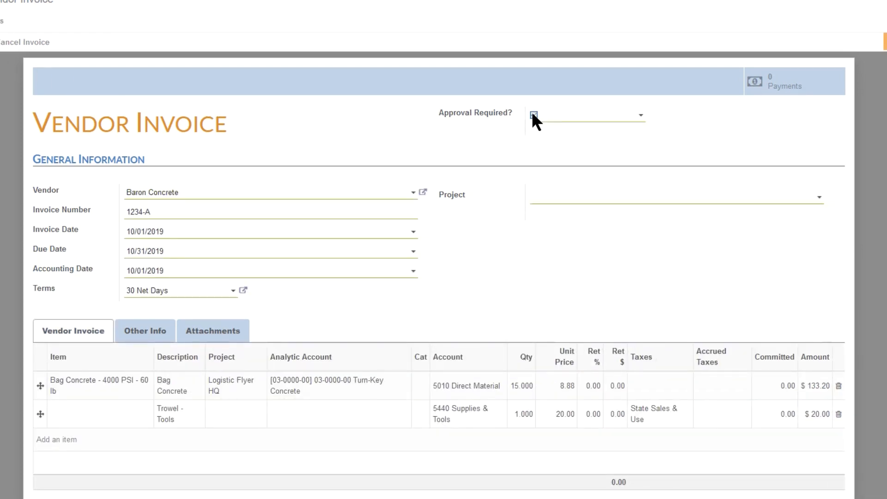
{"action": "left_click", "coordinate": [565, 124]}
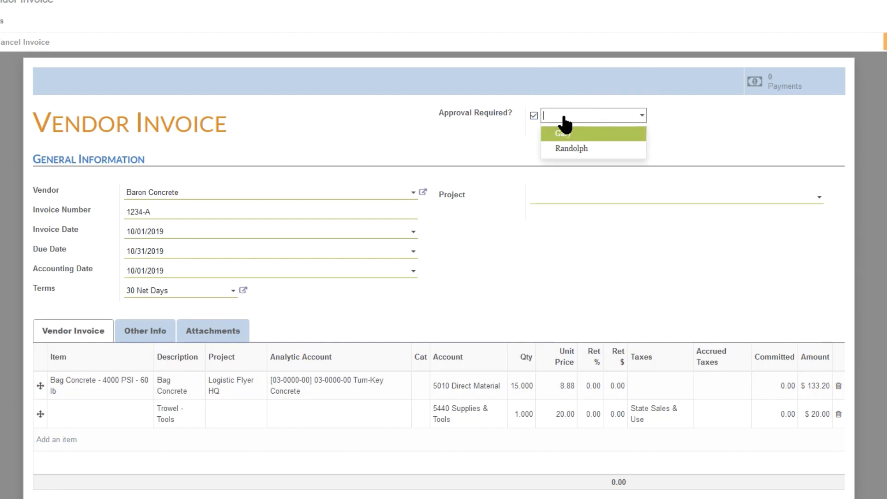
{"action": "left_click", "coordinate": [576, 149]}
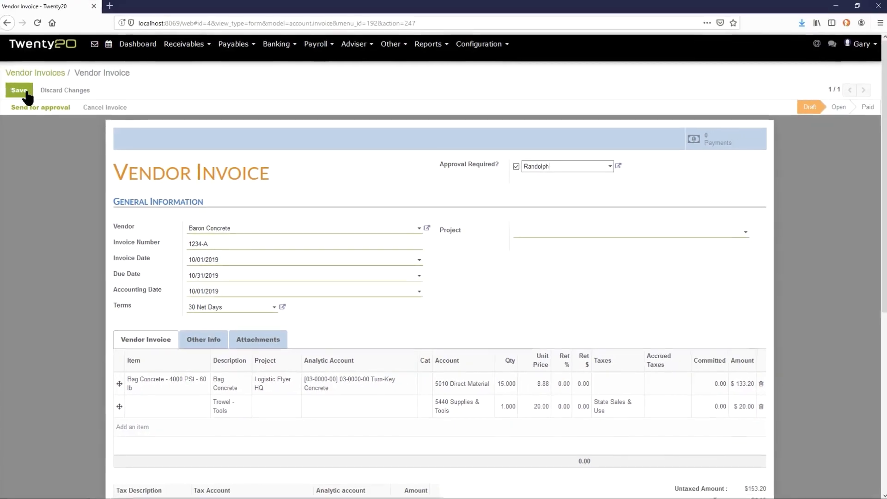
{"action": "left_click", "coordinate": [28, 91]}
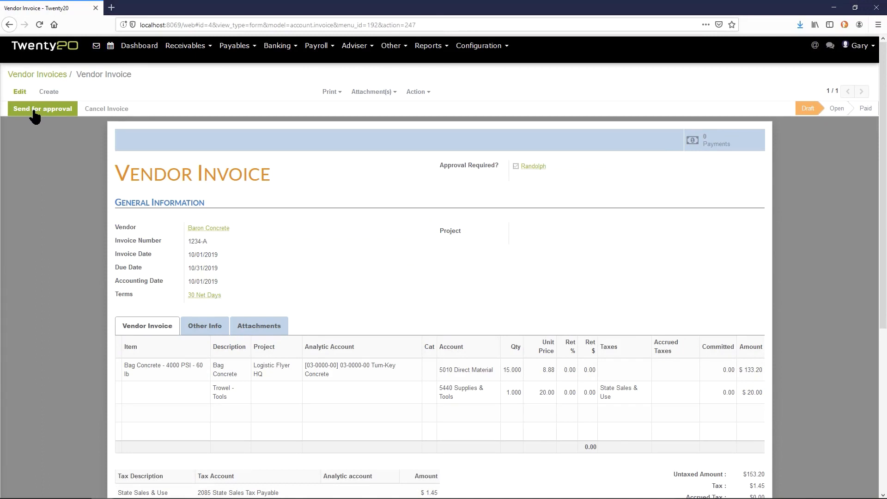
{"action": "left_click", "coordinate": [35, 111]}
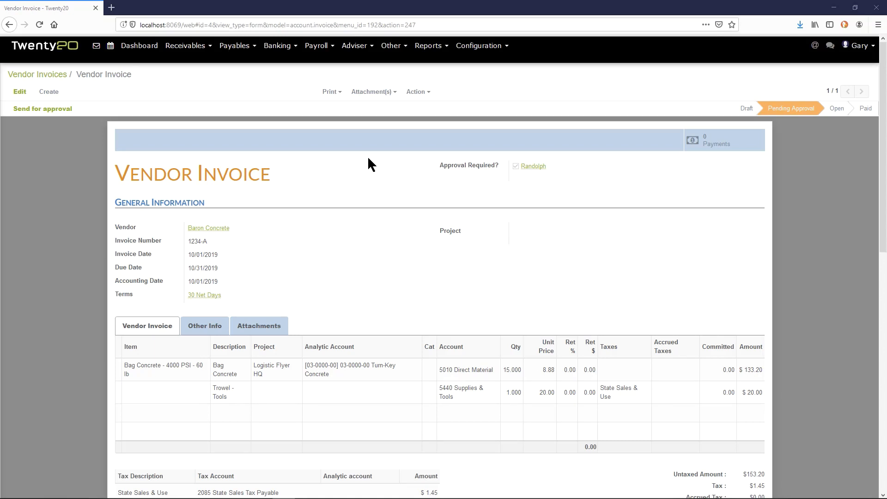
Return to the vendor invoices list, remove the Partner > Project grouping, and sort the invoices by vendor.
{"action": "left_click", "coordinate": [50, 75]}
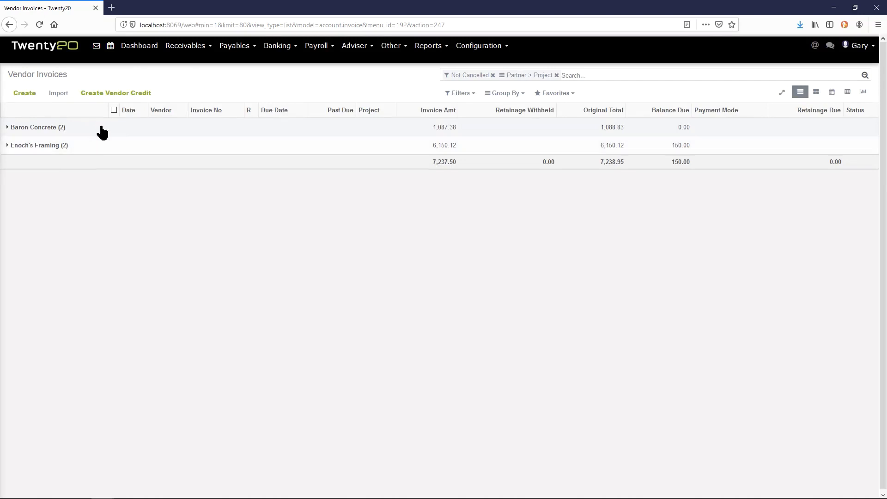
{"action": "left_click", "coordinate": [557, 75]}
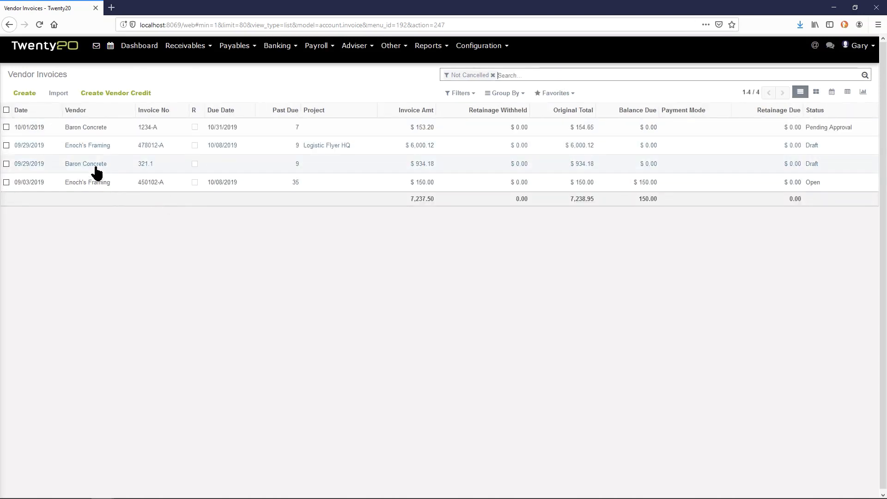
{"action": "left_click", "coordinate": [94, 111]}
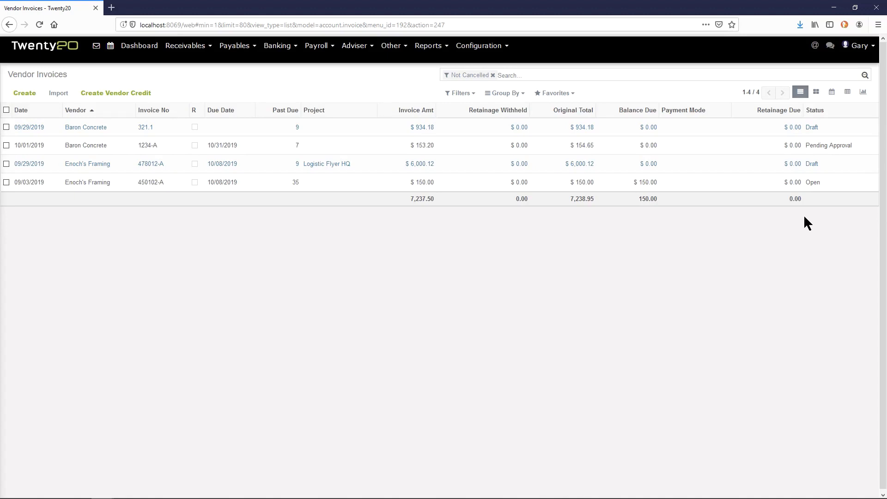
Approve and validate the draft Enoch's Framing invoice for Logistic Flyer HQ and inspect its linked journal entry.
{"action": "left_click", "coordinate": [521, 167]}
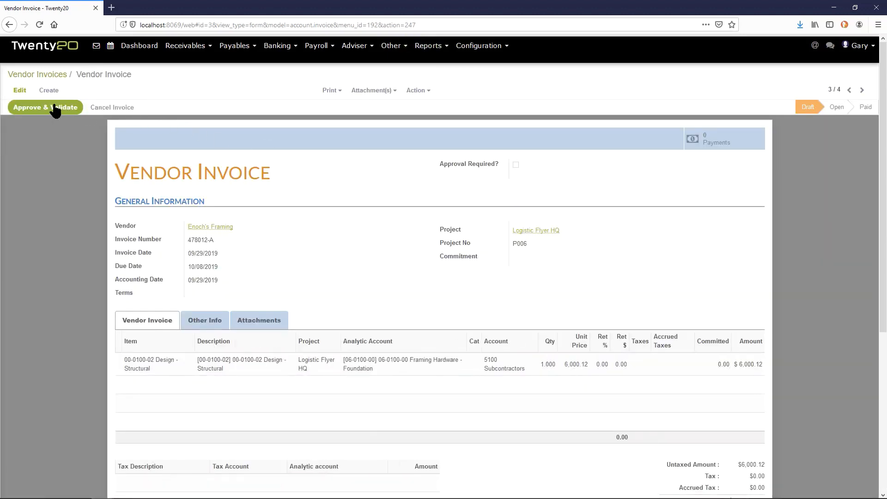
{"action": "left_click", "coordinate": [55, 108]}
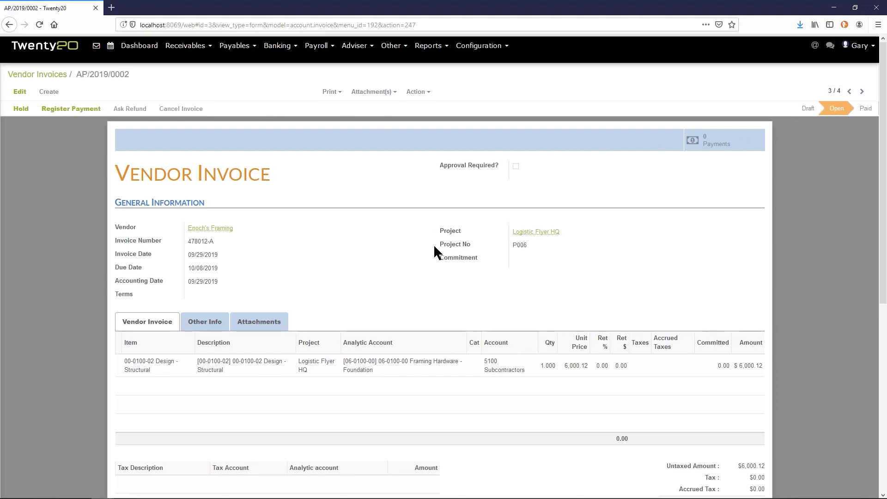
{"action": "left_click", "coordinate": [214, 324]}
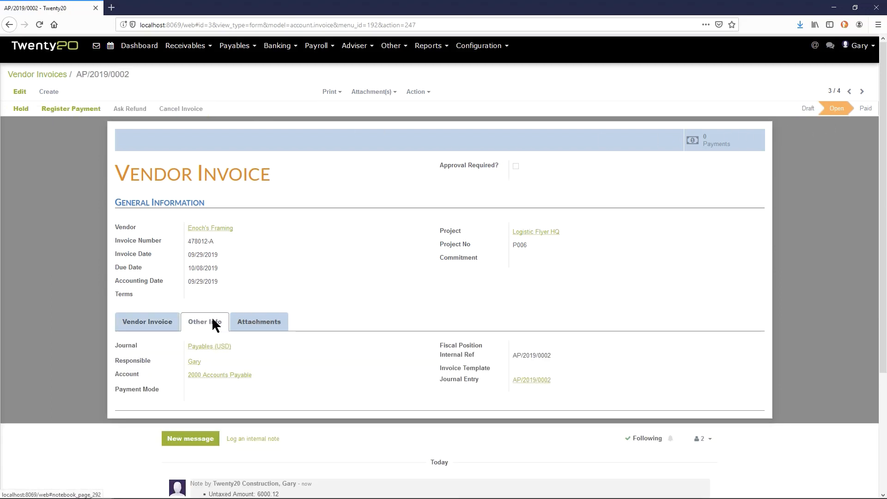
{"action": "left_click", "coordinate": [528, 383]}
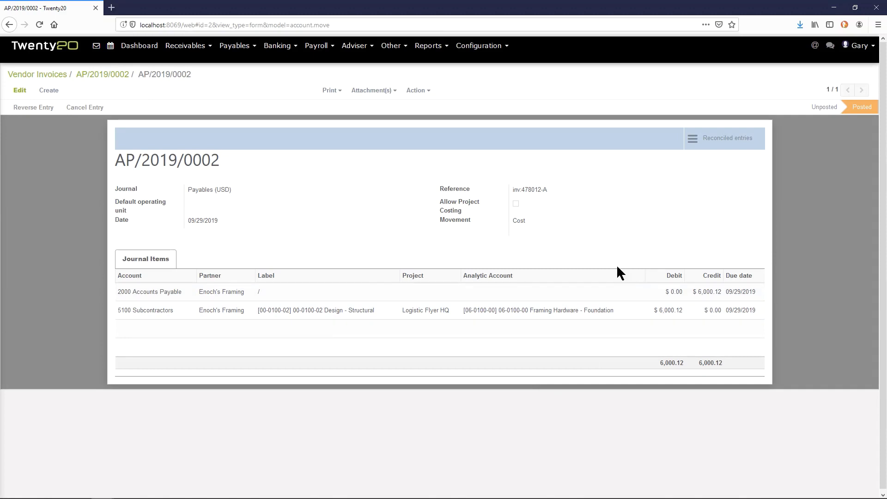
Create a vendor credit for Baron Concrete with Credit as the invoice number and 10/02/2019 as the invoice date.
{"action": "left_click", "coordinate": [45, 75]}
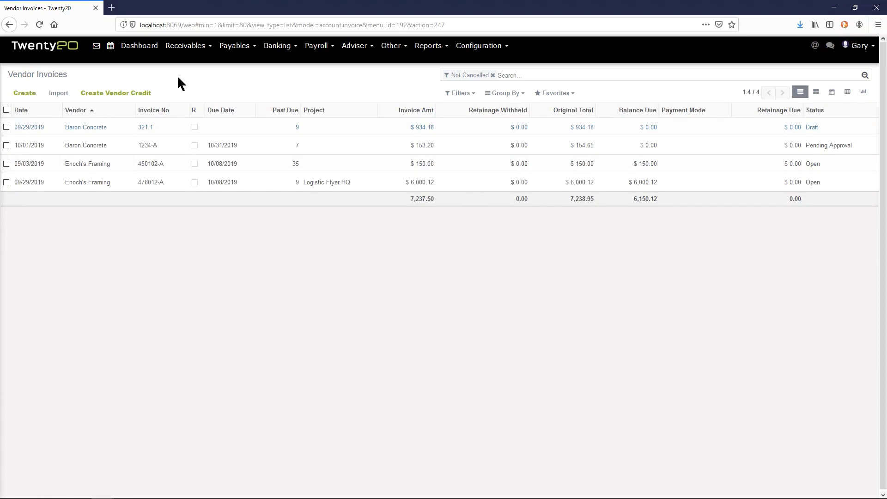
{"action": "left_click", "coordinate": [129, 98]}
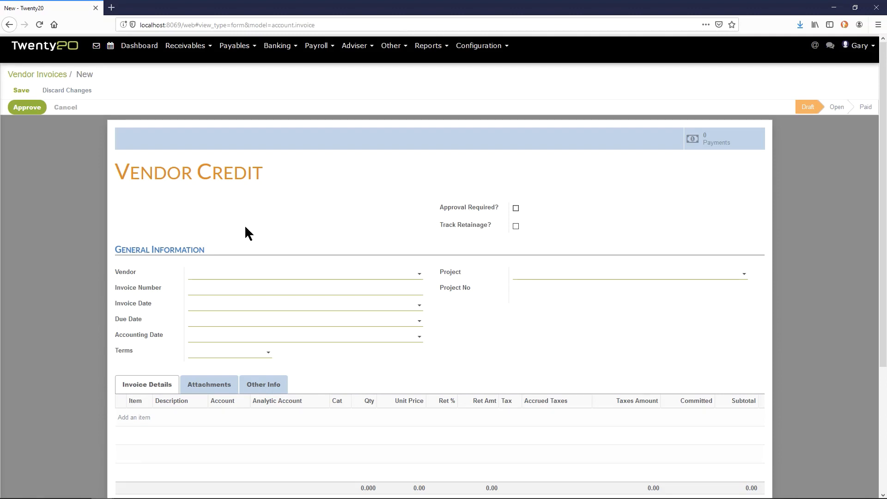
{"action": "left_click", "coordinate": [240, 275]}
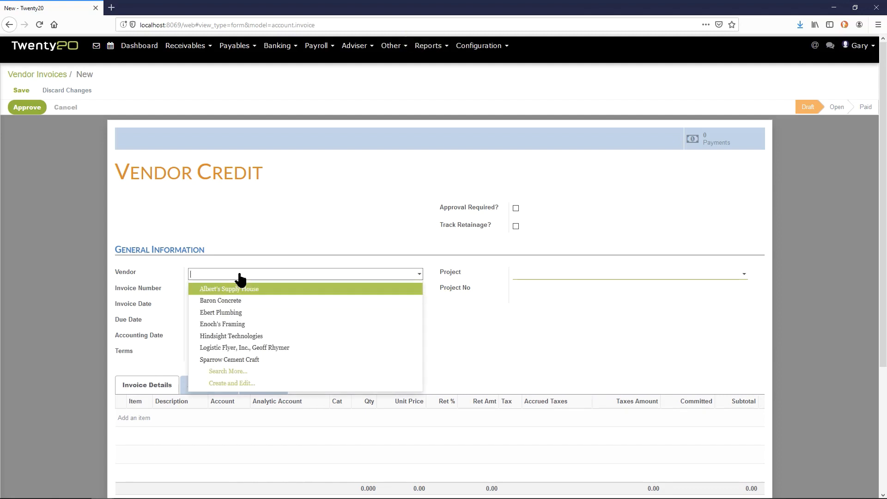
{"action": "left_click", "coordinate": [230, 301]}
{"action": "key", "text": "Tab"}
{"action": "type", "text": "Credi"}
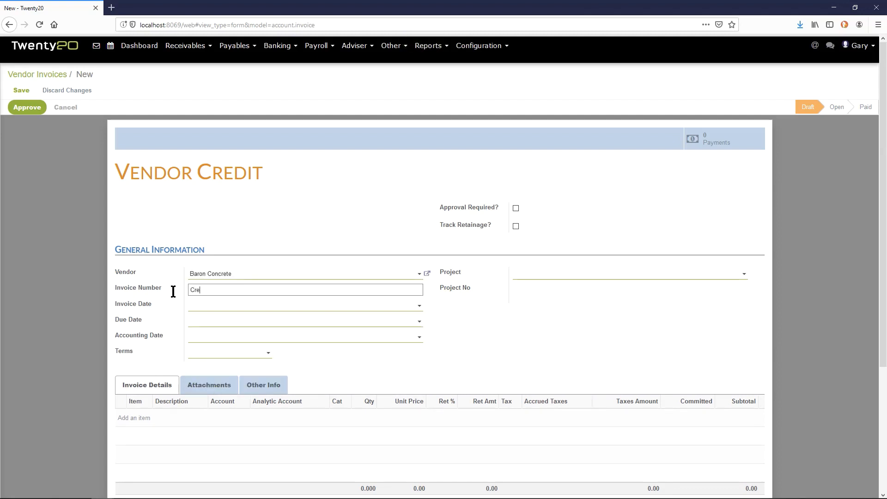
{"action": "key", "text": "Tab"}
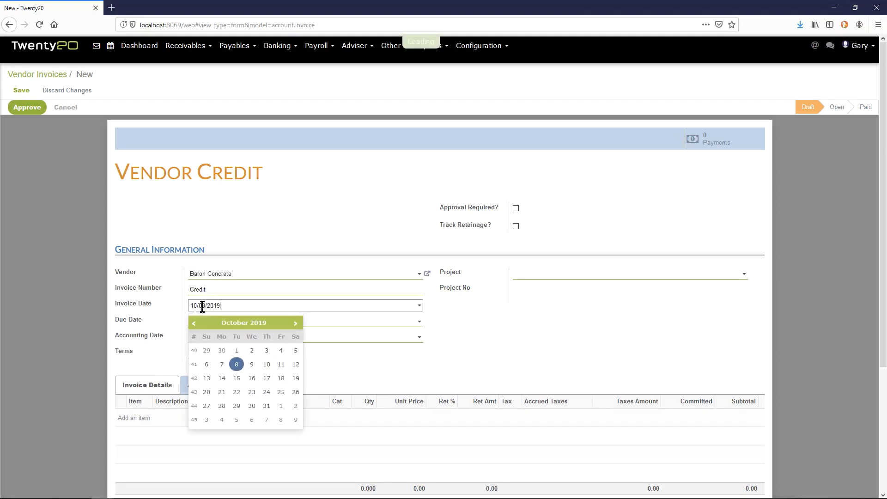
{"action": "left_click", "coordinate": [253, 352]}
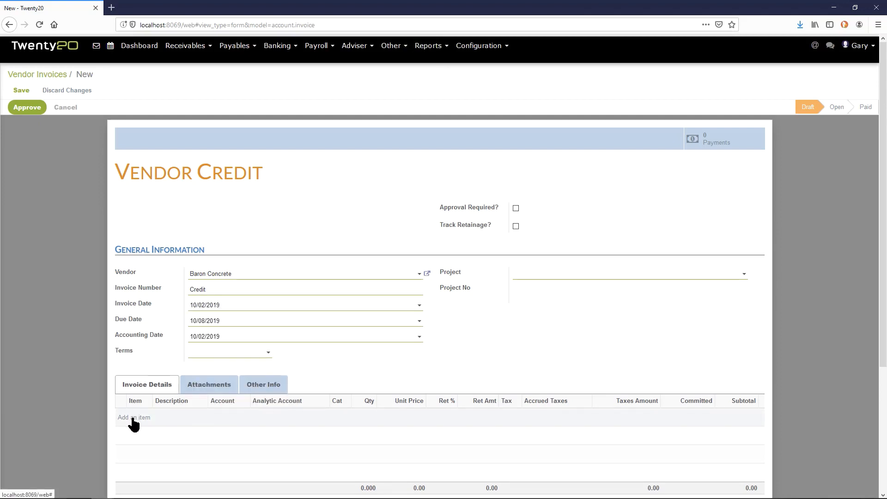
Add a line described as Credit to the vendor credit and assign it to account 5010 Direct Material.
{"action": "left_click", "coordinate": [134, 419]}
{"action": "left_click", "coordinate": [171, 417]}
{"action": "type", "text": "Credit"}
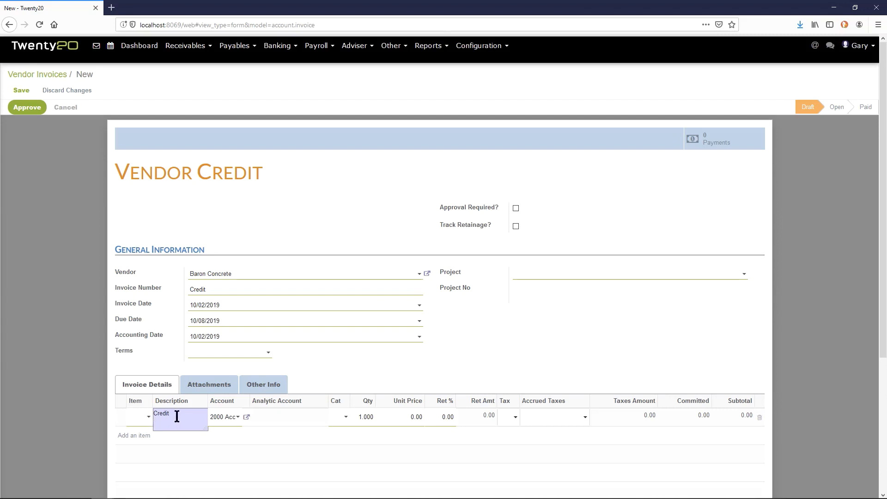
{"action": "left_click", "coordinate": [227, 421]}
{"action": "key", "text": "BackSpace"}
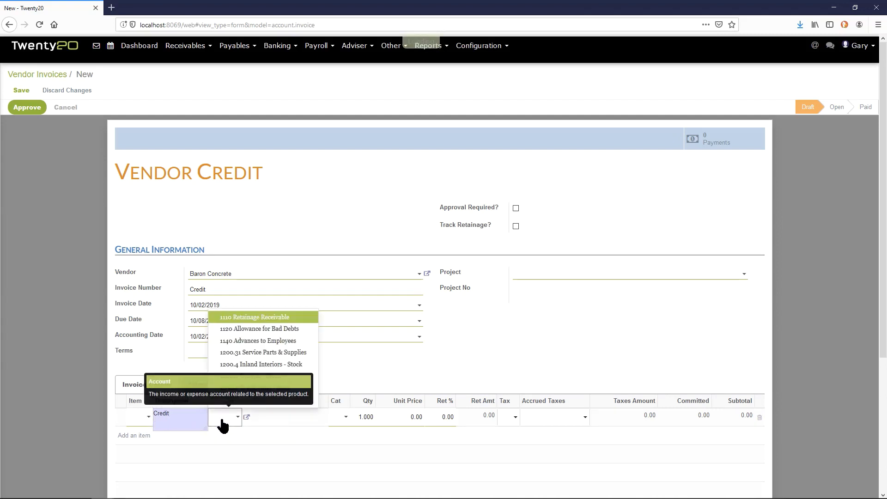
{"action": "type", "text": "5010"}
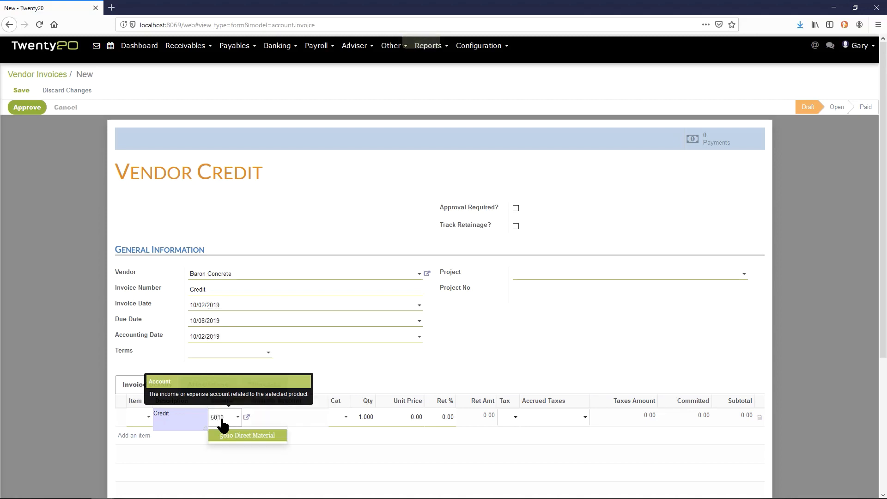
{"action": "key", "text": "Tab"}
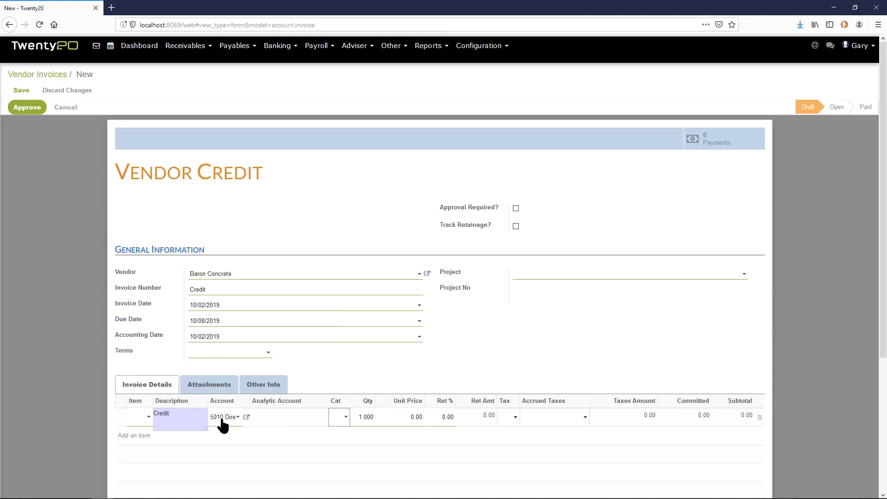
Set the credit line's unit price to 10, keep its remaining defaults, and save the vendor credit.
{"action": "key", "text": "Tab"}
{"action": "key", "text": "Tab"}
{"action": "type", "text": "10"}
{"action": "key", "text": "Tab"}
{"action": "key", "text": "Tab"}
{"action": "key", "text": "Tab"}
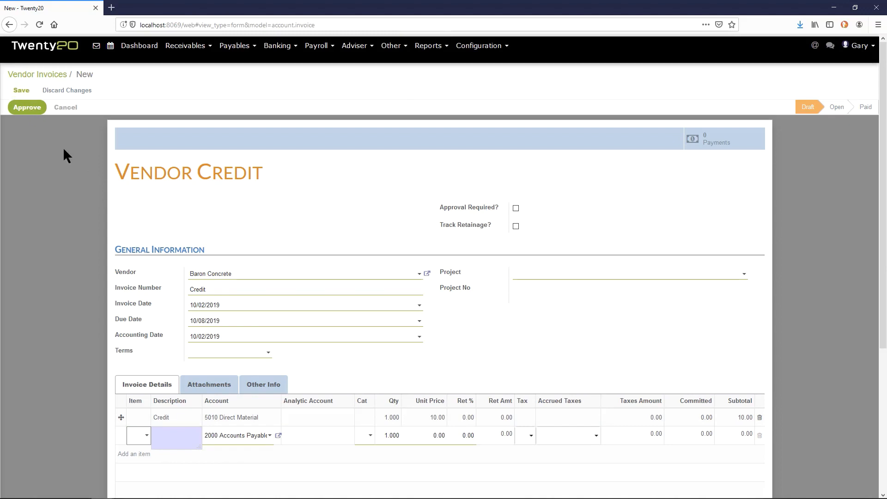
{"action": "left_click", "coordinate": [21, 91]}
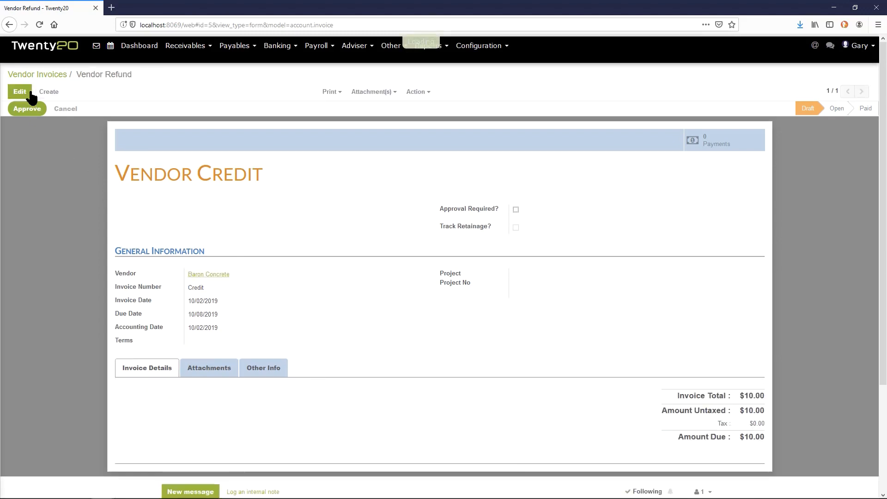
Review the vendor credit's other information, including its journal and payable accounts, and return to its invoice lines.
{"action": "left_click", "coordinate": [257, 368]}
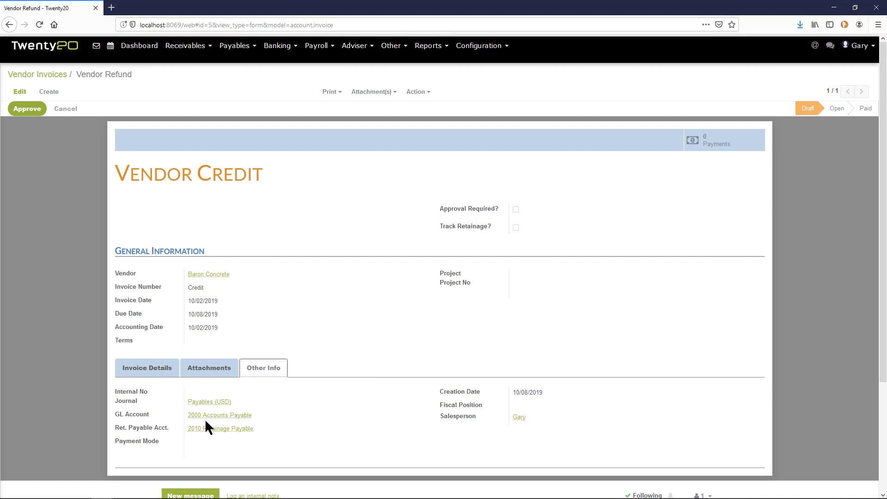
{"action": "left_click", "coordinate": [158, 370]}
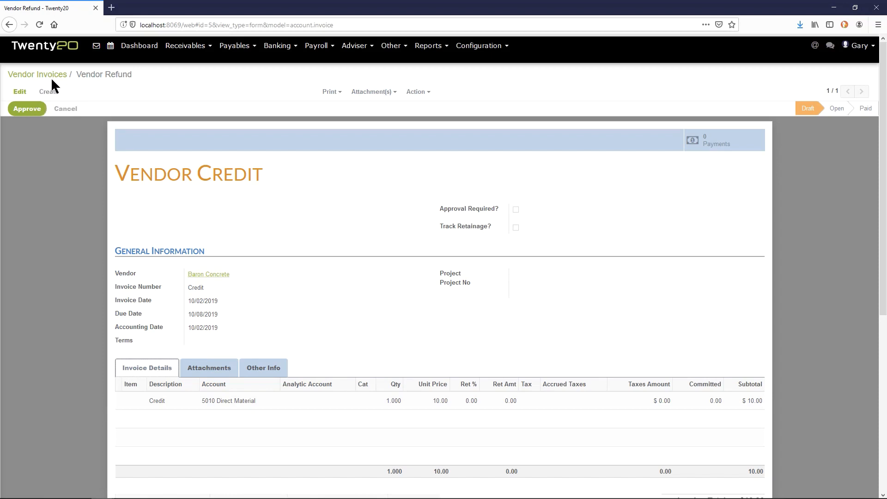
Open the Logistic Flyer HQ project's Woodsy Lumber Supply purchase order for Framing lumber and create a vendor invoice from it.
{"action": "left_click", "coordinate": [51, 46]}
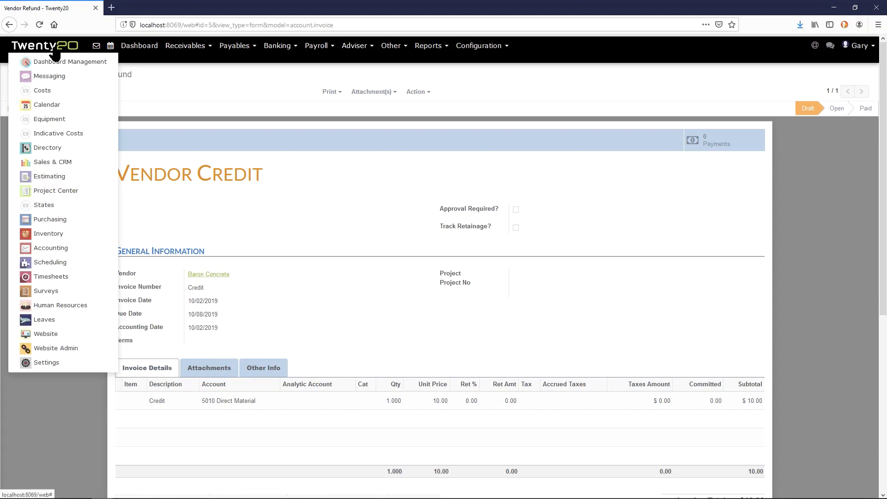
{"action": "left_click", "coordinate": [51, 191]}
{"action": "left_click", "coordinate": [97, 166]}
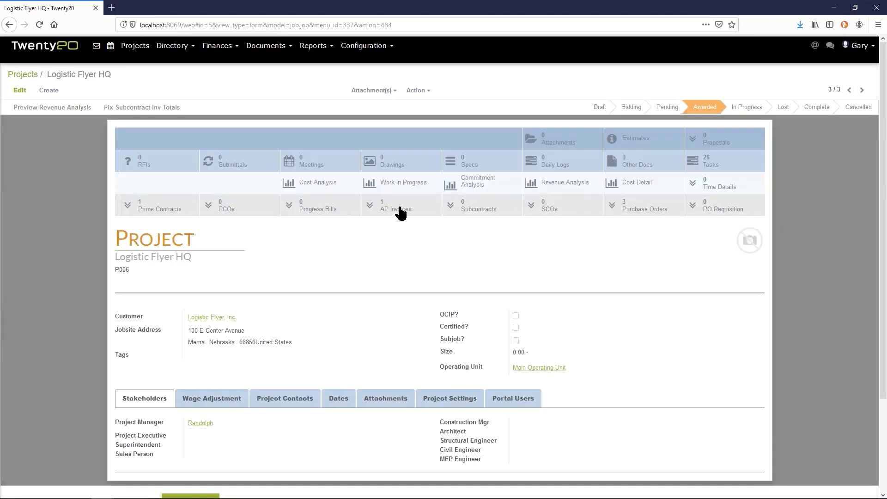
{"action": "left_click", "coordinate": [647, 212]}
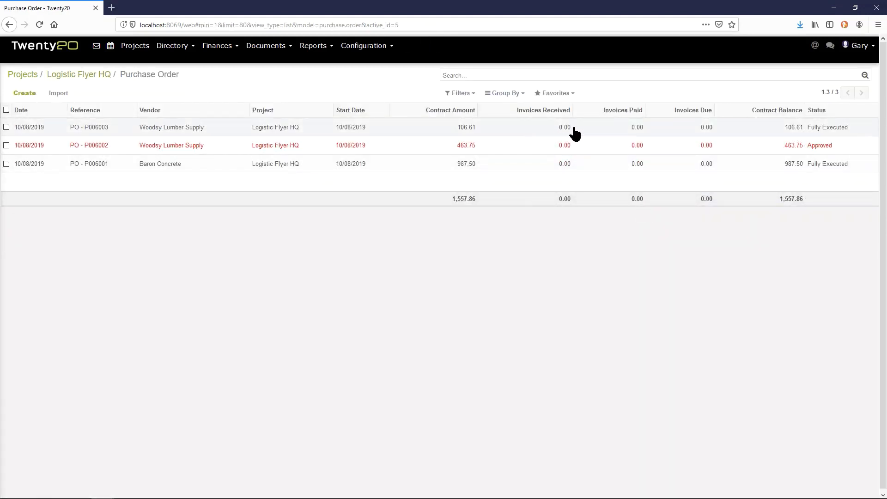
{"action": "left_click", "coordinate": [476, 128]}
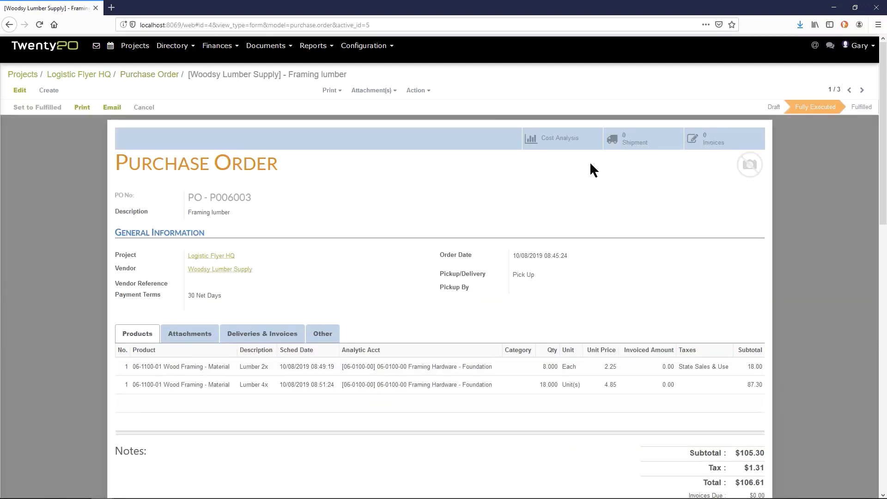
{"action": "left_click", "coordinate": [722, 147]}
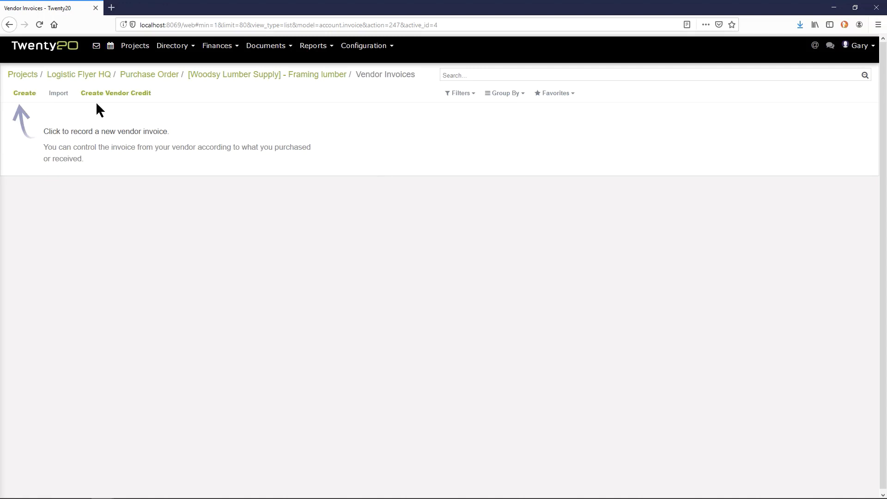
{"action": "left_click", "coordinate": [24, 93]}
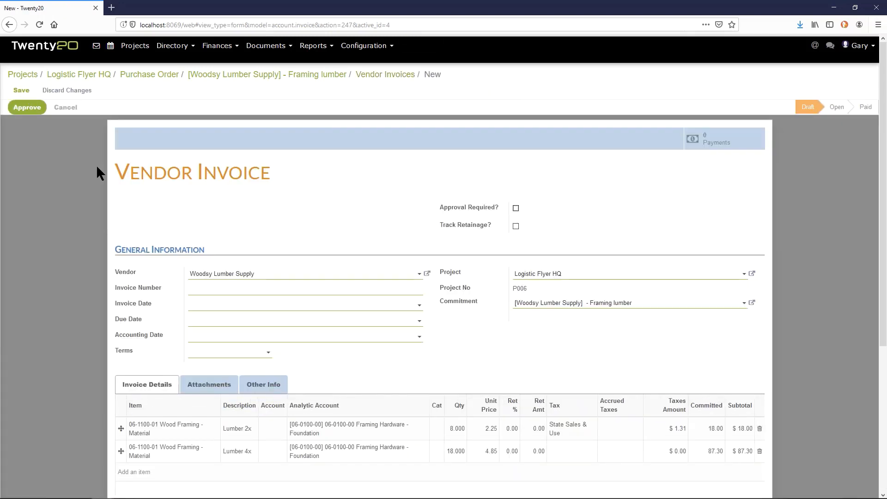
Set the Woodsy Lumber Supply invoice number to 1234.12 and the invoice date to 10/01/2019.
{"action": "left_click", "coordinate": [226, 289]}
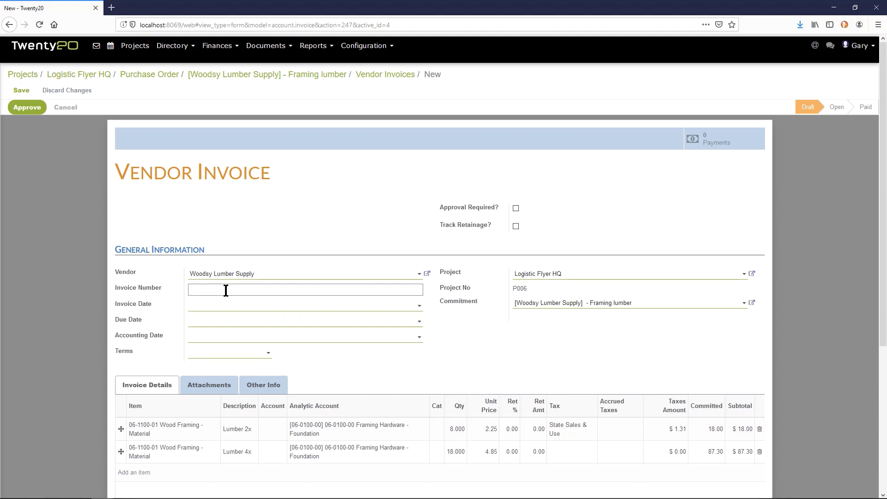
{"action": "type", "text": "1234.12"}
{"action": "left_click", "coordinate": [218, 305]}
{"action": "type", "text": "1"}
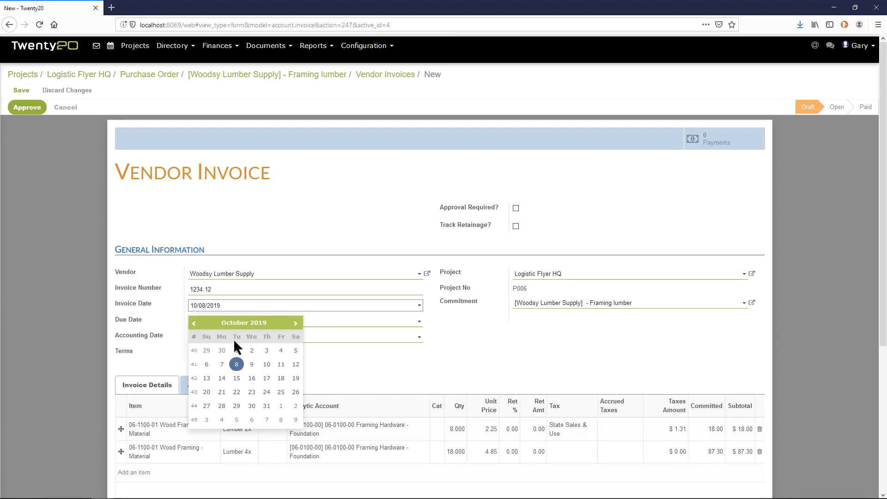
{"action": "scroll", "coordinate": [267, 315], "scroll_direction": "down", "scroll_amount": 1}
{"action": "left_click", "coordinate": [482, 313]}
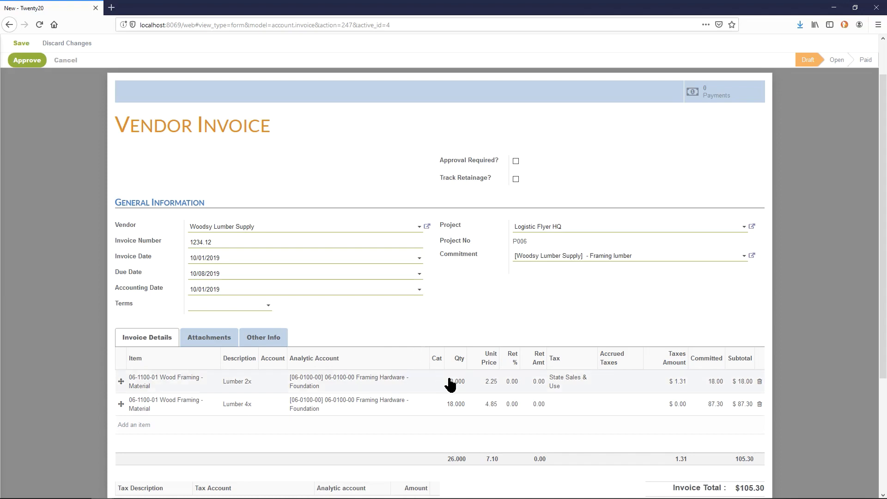
Set the Lumber 2x line's quantity to 4 and assign it to account 5010 Direct Material, keeping its remaining values.
{"action": "left_click", "coordinate": [457, 382]}
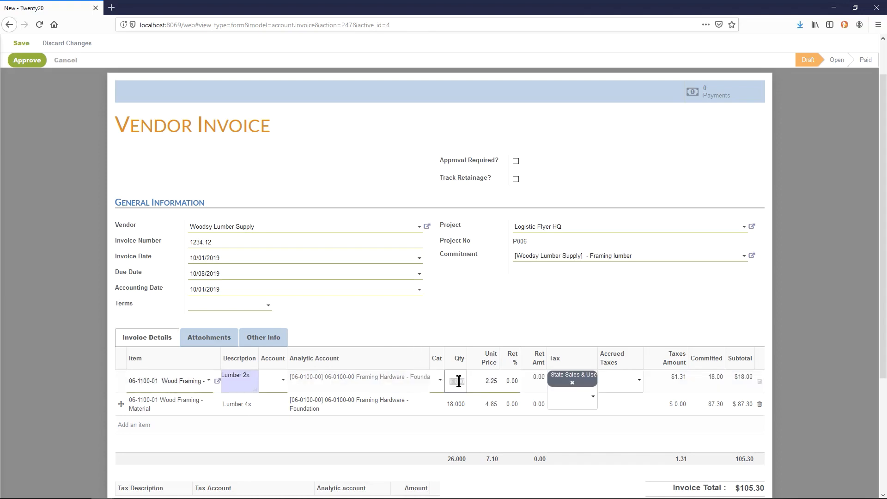
{"action": "type", "text": "4"}
{"action": "left_click", "coordinate": [264, 386]}
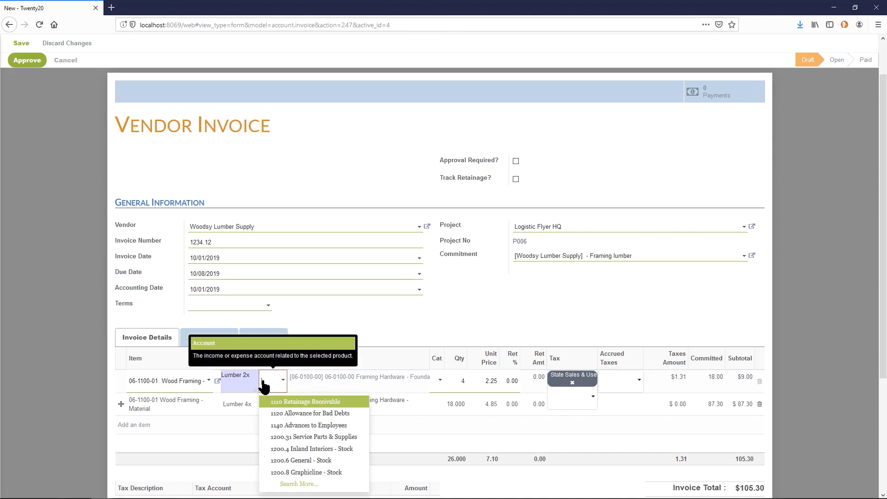
{"action": "type", "text": "501"}
{"action": "key", "text": "Tab"}
{"action": "key", "text": "Tab"}
{"action": "key", "text": "Tab"}
{"action": "key", "text": "Tab"}
{"action": "key", "text": "Tab"}
{"action": "key", "text": "Tab"}
{"action": "key", "text": "Tab"}
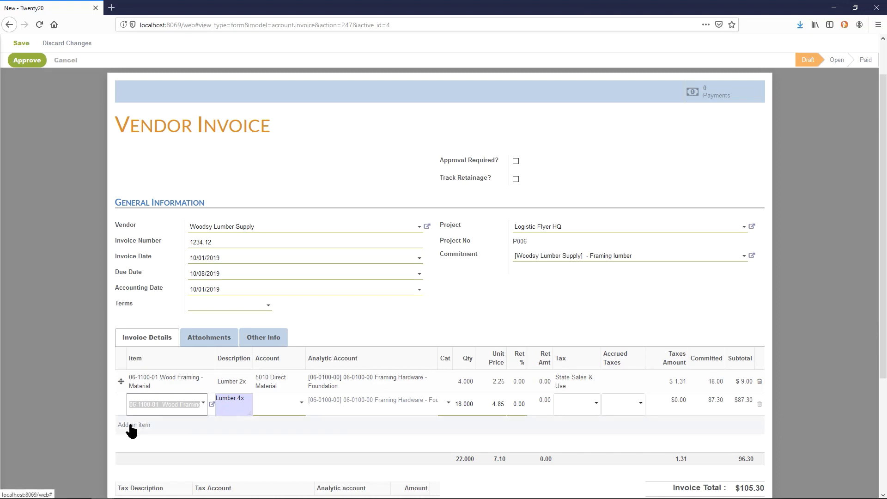
Assign the Lumber 4x invoice line to account 5010 Direct Material.
{"action": "scroll", "coordinate": [132, 430], "scroll_direction": "down", "scroll_amount": 3}
{"action": "left_click", "coordinate": [281, 291]}
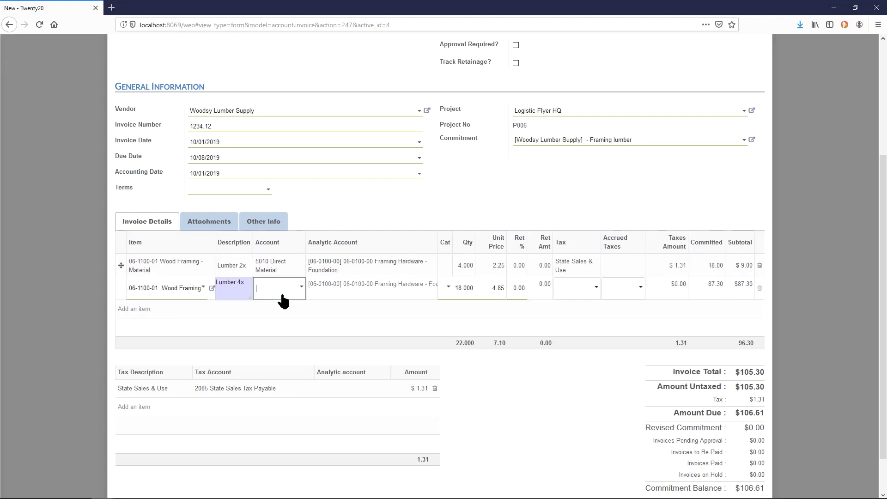
{"action": "scroll", "coordinate": [82, 264], "scroll_direction": "up", "scroll_amount": 4}
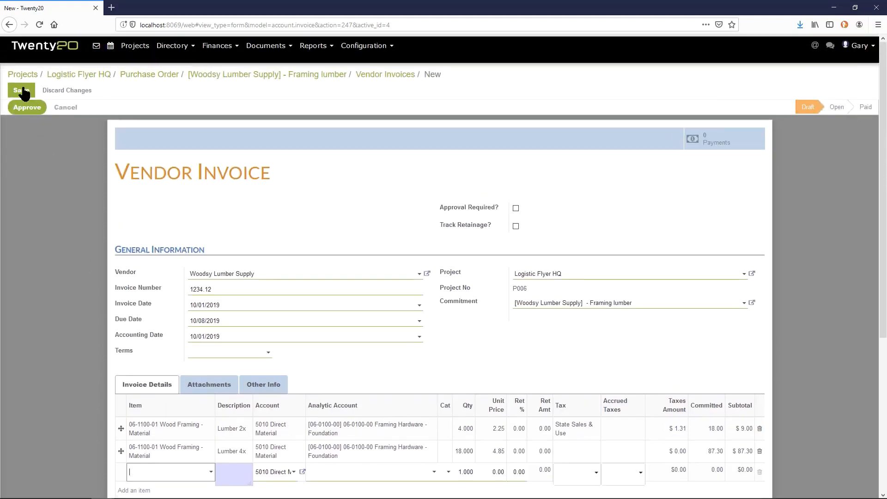
Save the Woodsy Lumber Supply vendor invoice and return to the Logistic Flyer HQ project.
{"action": "left_click", "coordinate": [21, 90]}
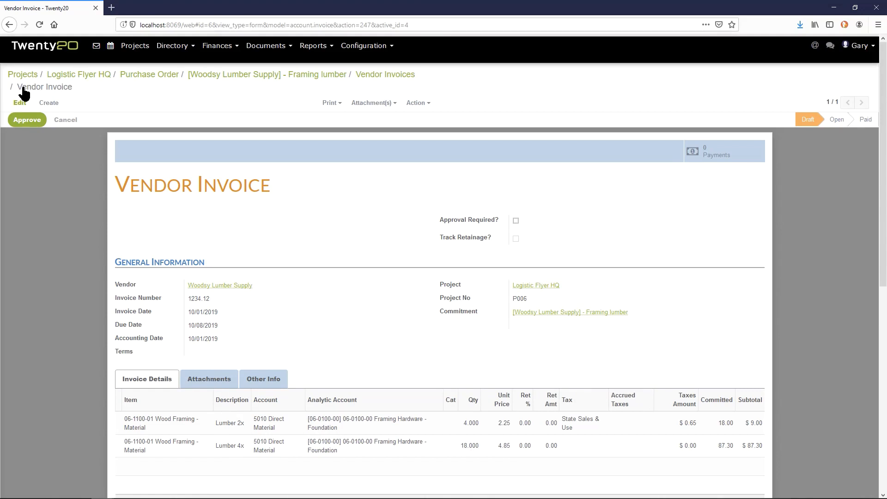
{"action": "left_click", "coordinate": [57, 75]}
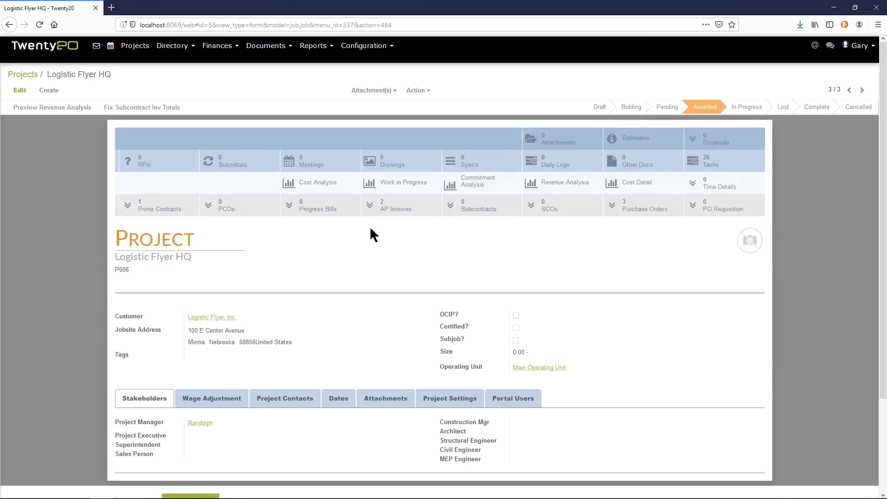